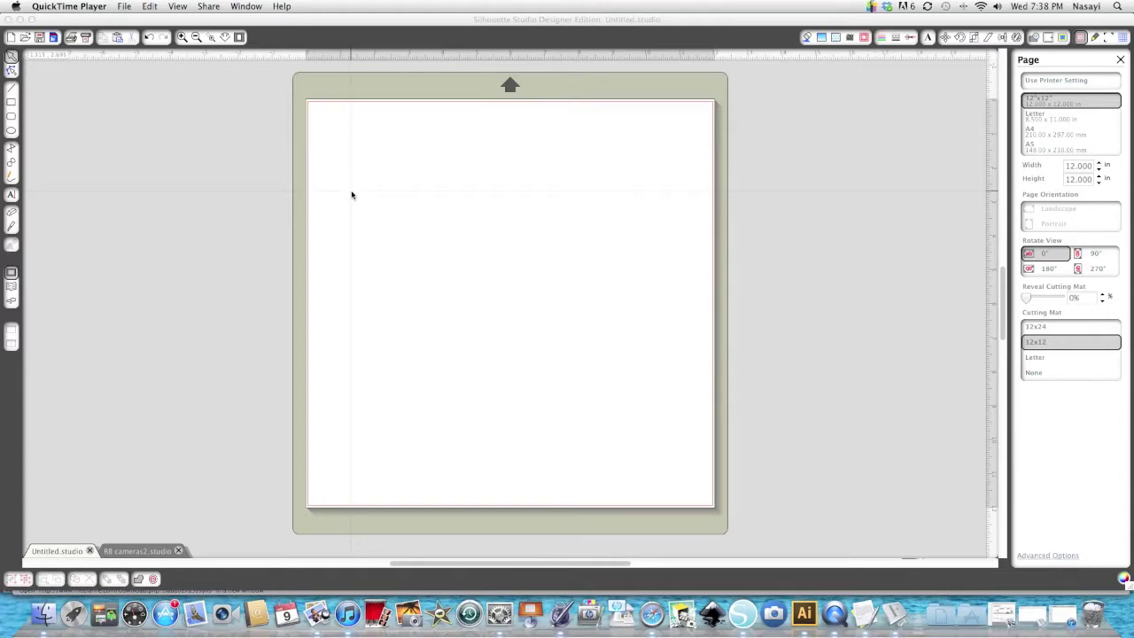
Scroll further through the Pinterest project life printables results, then return to Silhouette Studio
scroll(1080, 290, "down", 8)
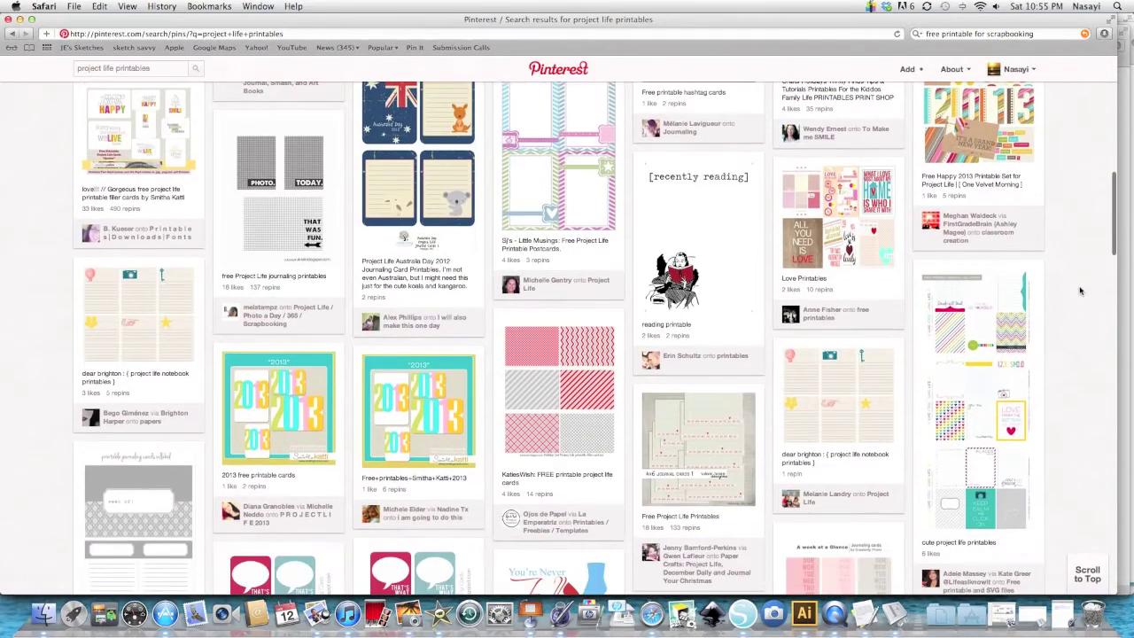
scroll(1079, 291, "down", 4)
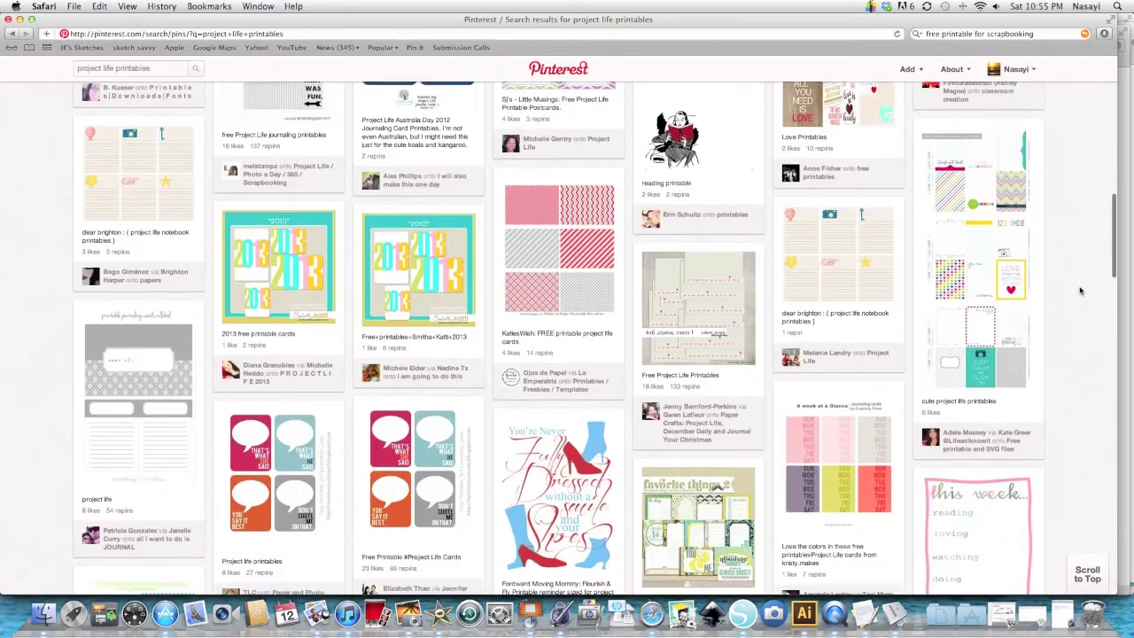
scroll(1080, 290, "down", 4)
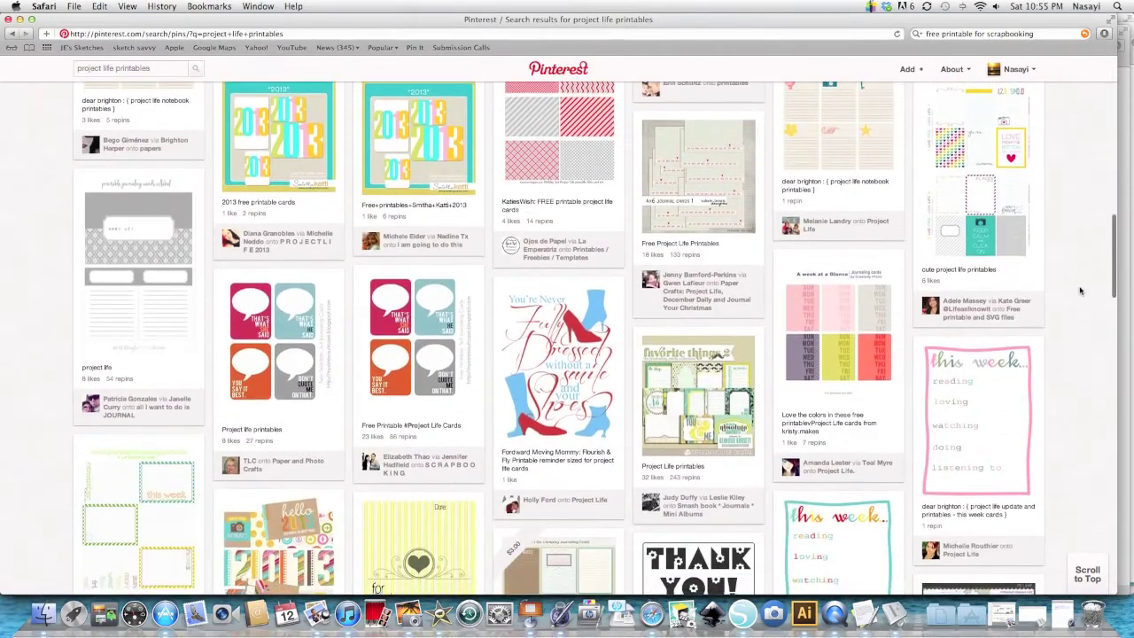
scroll(1079, 290, "down", 6)
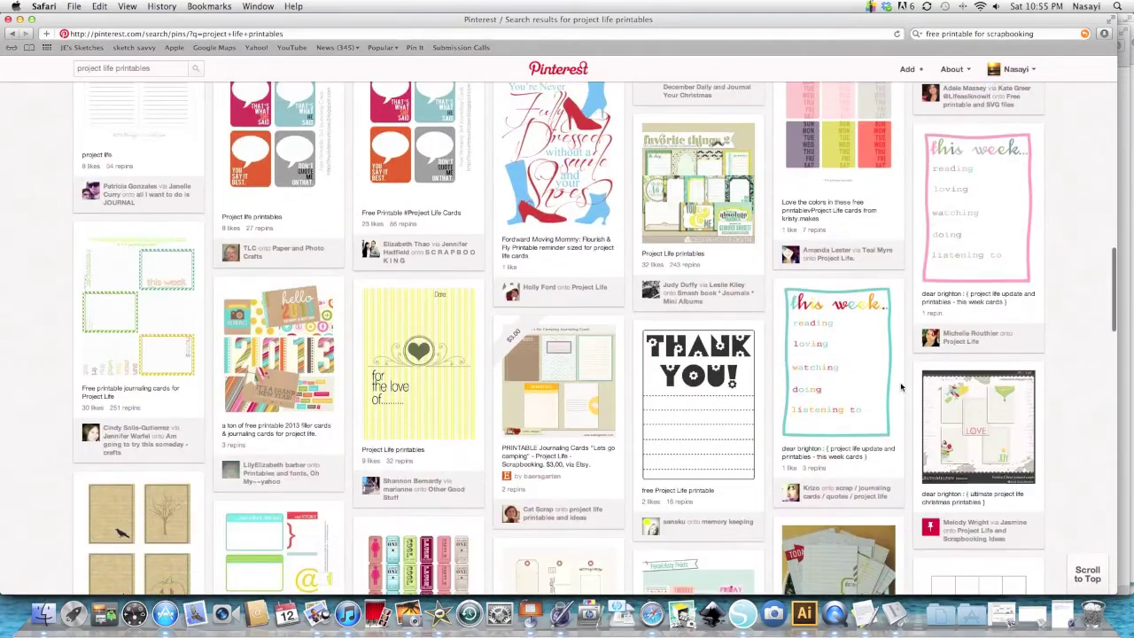
left_click(27, 599)
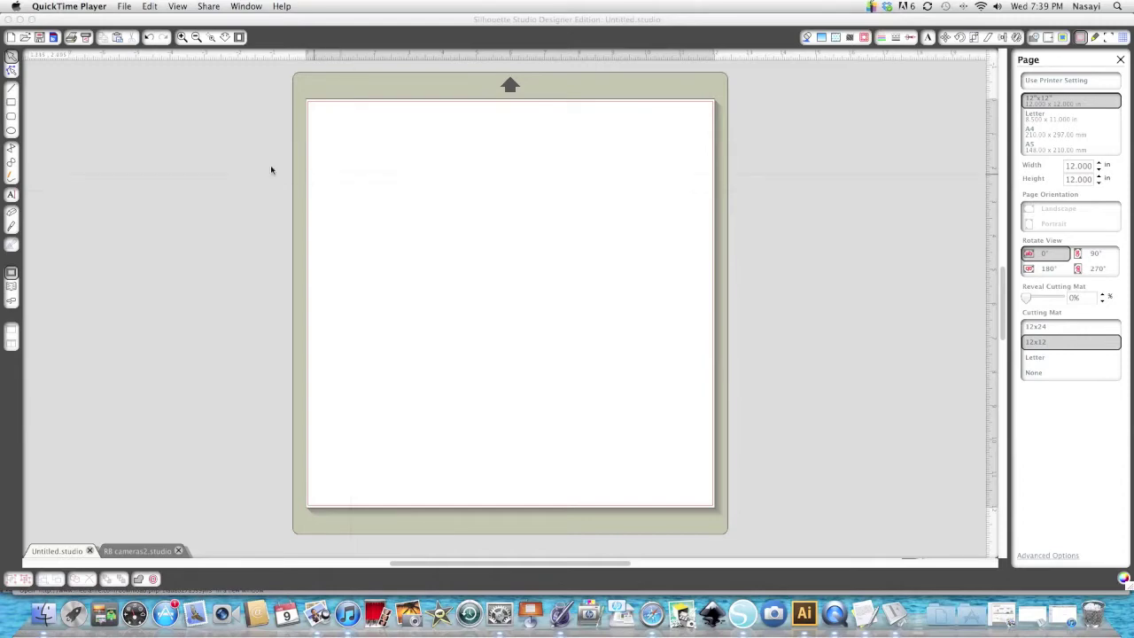
left_click(242, 162)
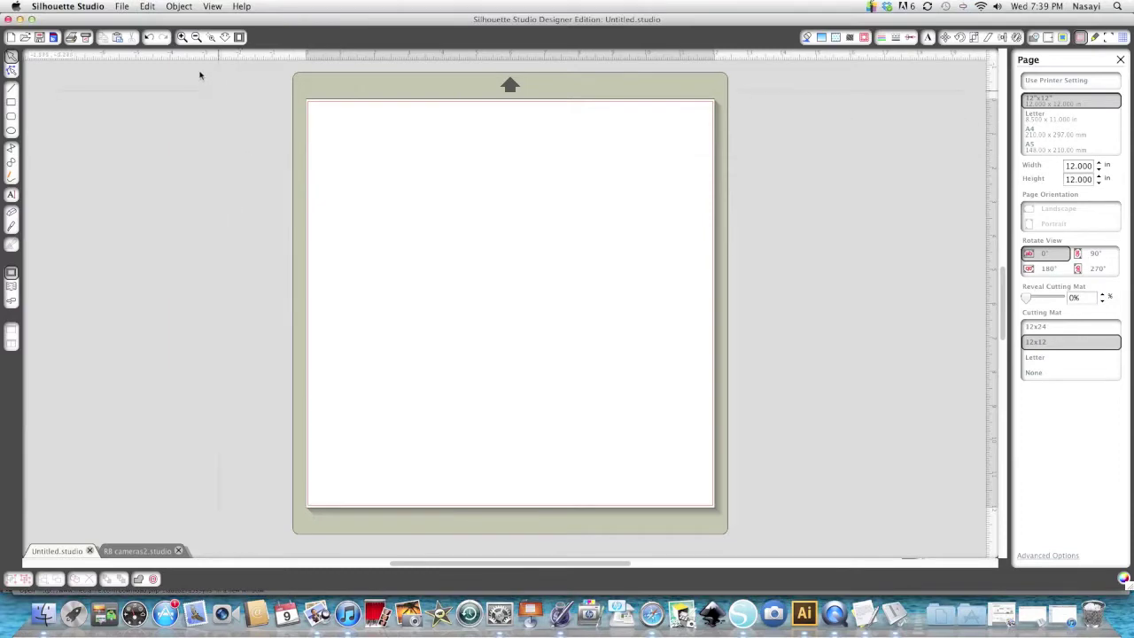
Open the Live Free Love Life journal cards PNG, found by searching 'misstii'
left_click(122, 7)
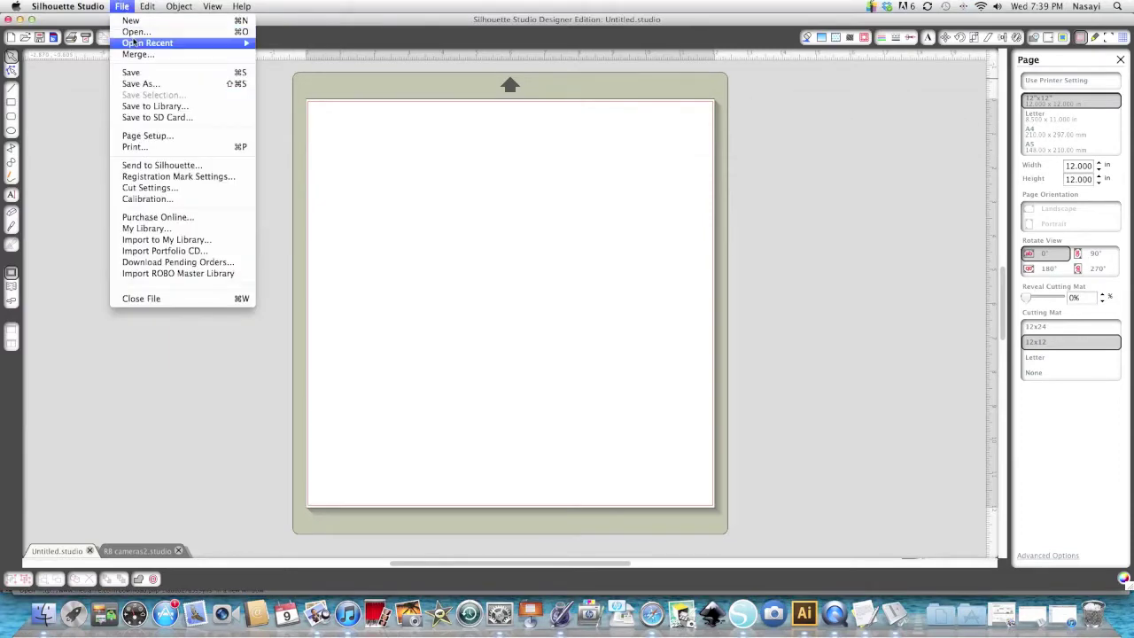
left_click(134, 33)
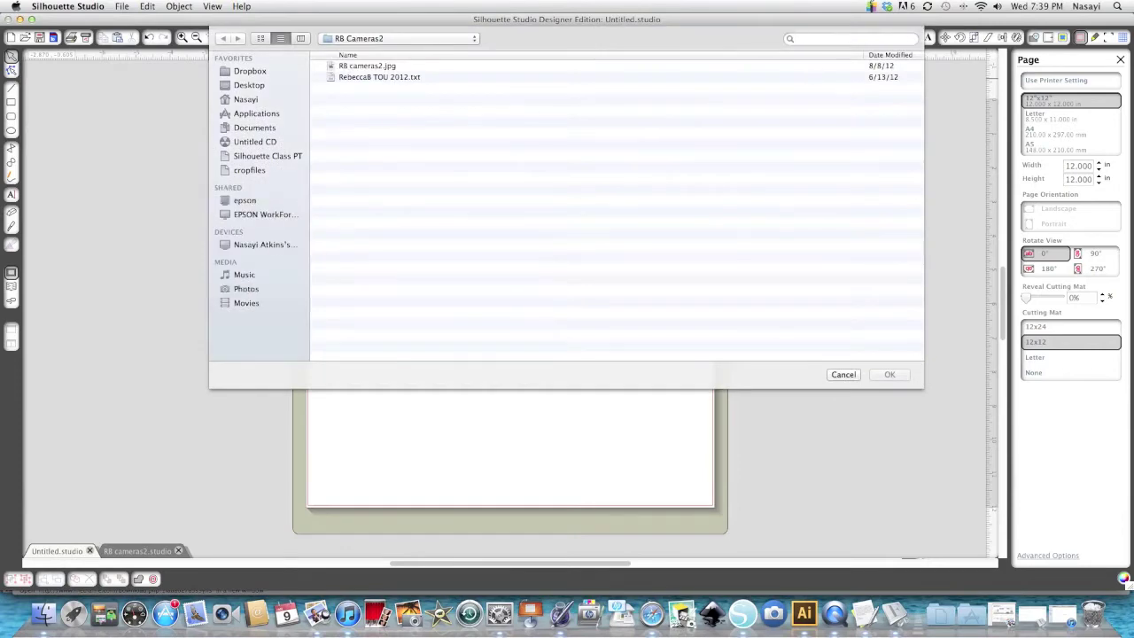
type("misst")
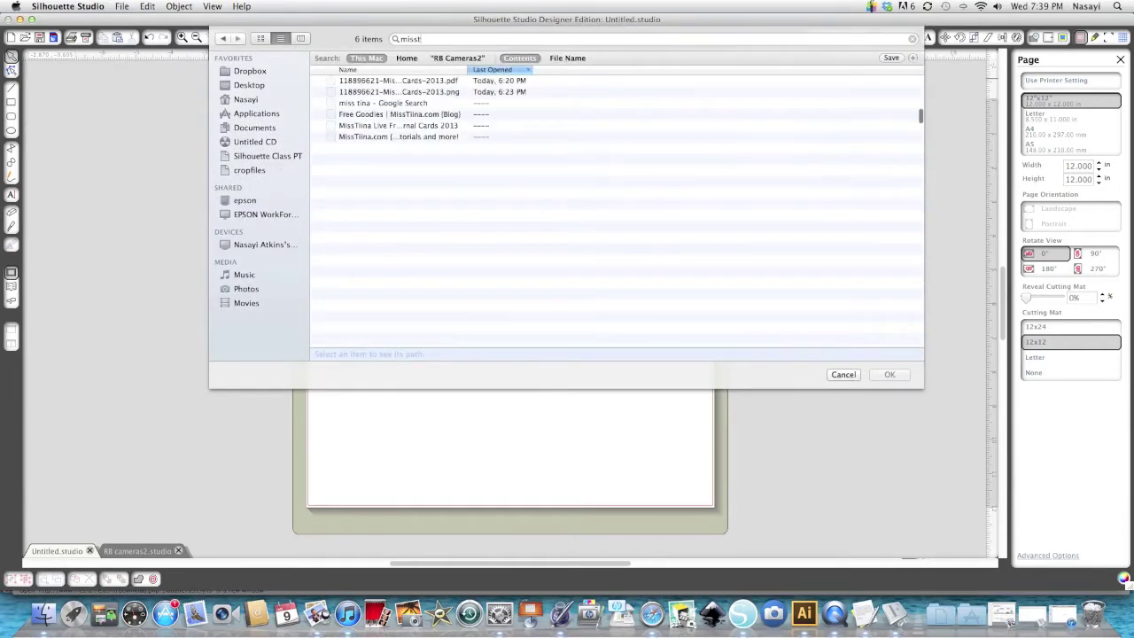
type("ii")
left_click(456, 94)
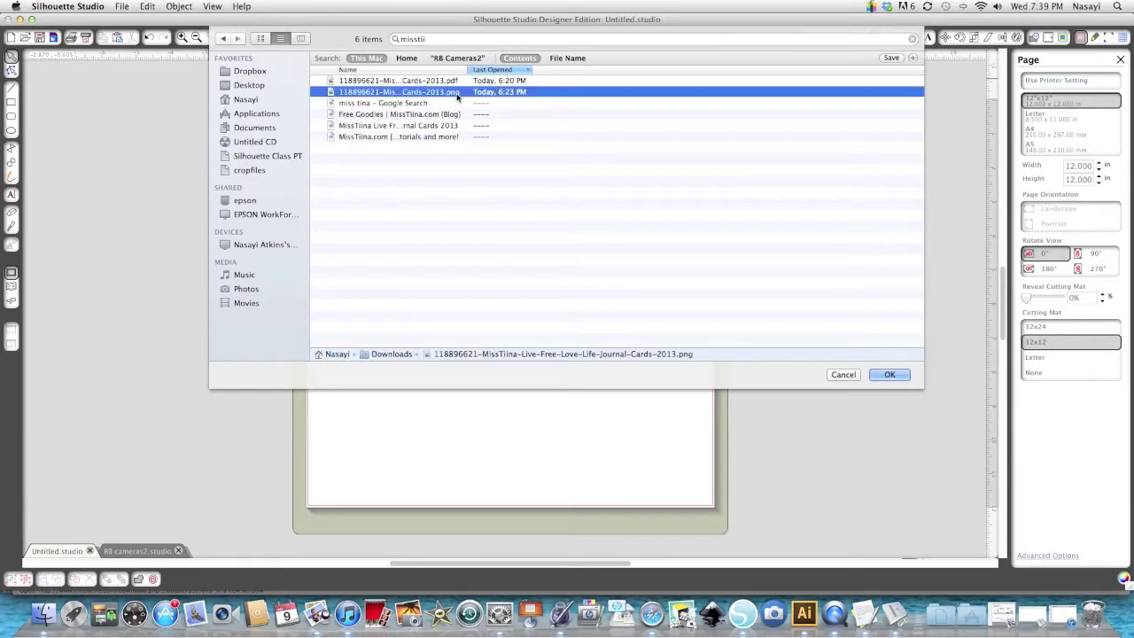
left_click(889, 373)
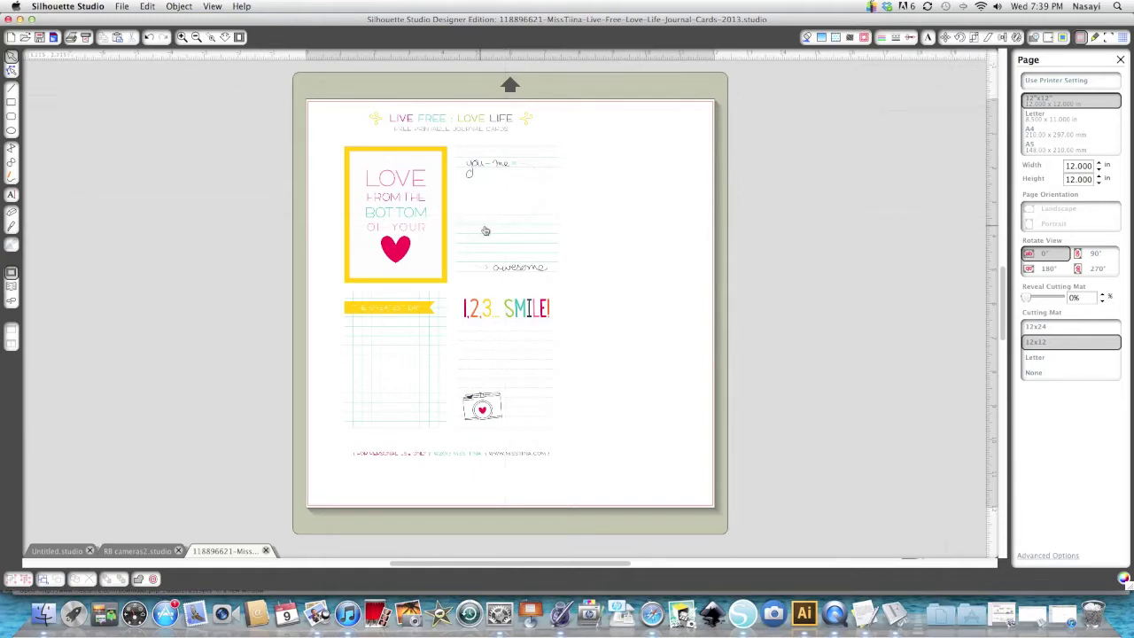
Switch the journal cards page to Letter size, 8.5 × 11 in portrait
left_click_drag(462, 232, 461, 232)
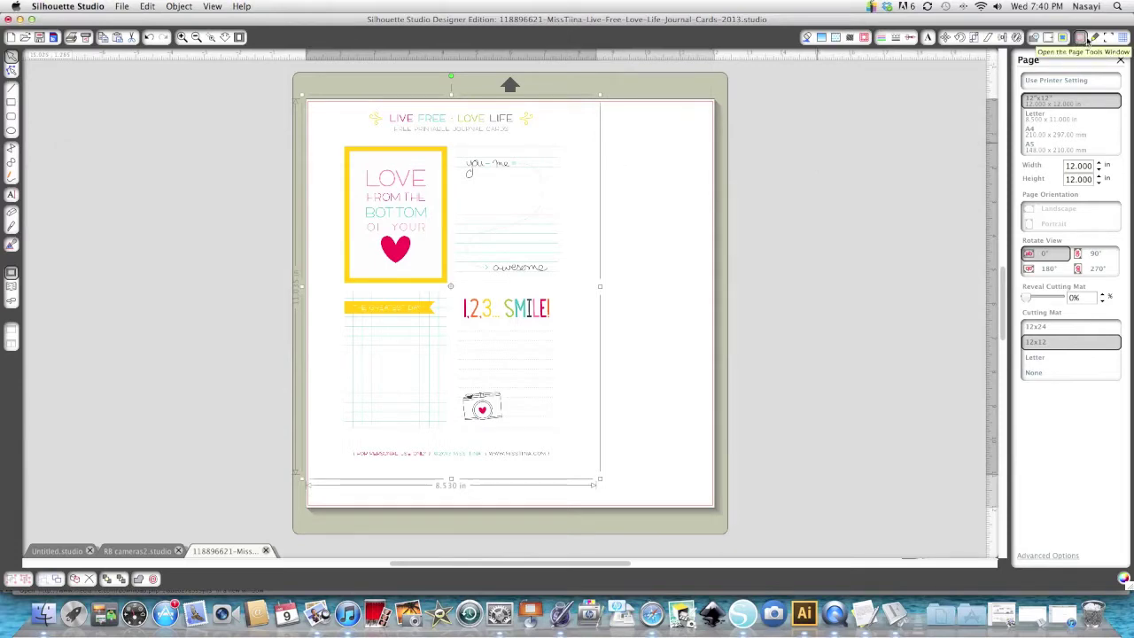
left_click(1042, 122)
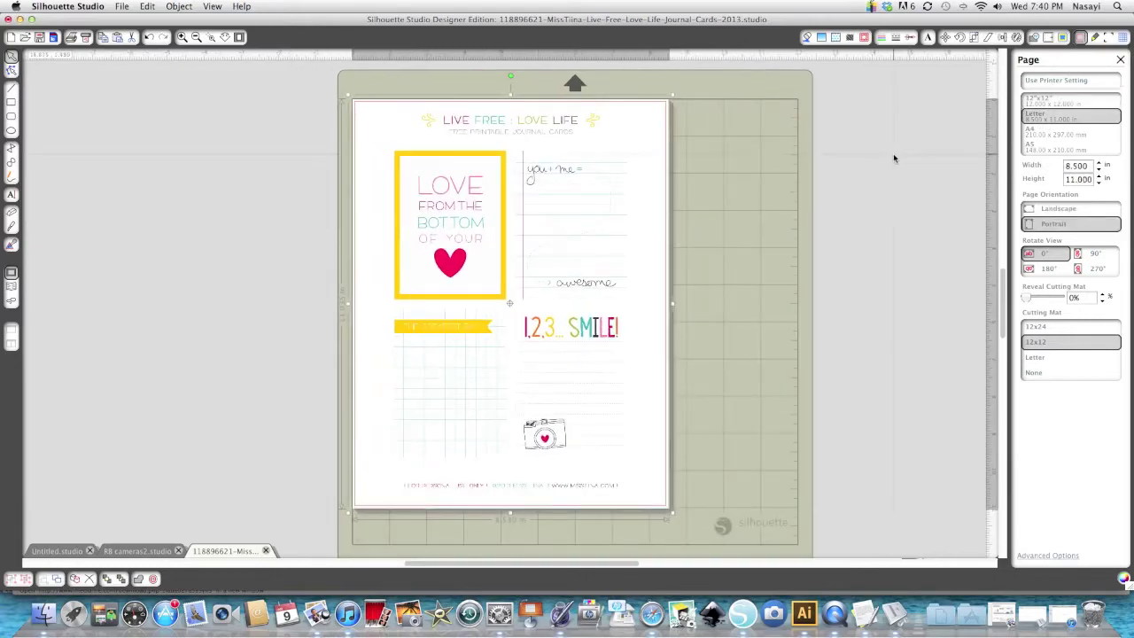
scroll(893, 154, "down", 2)
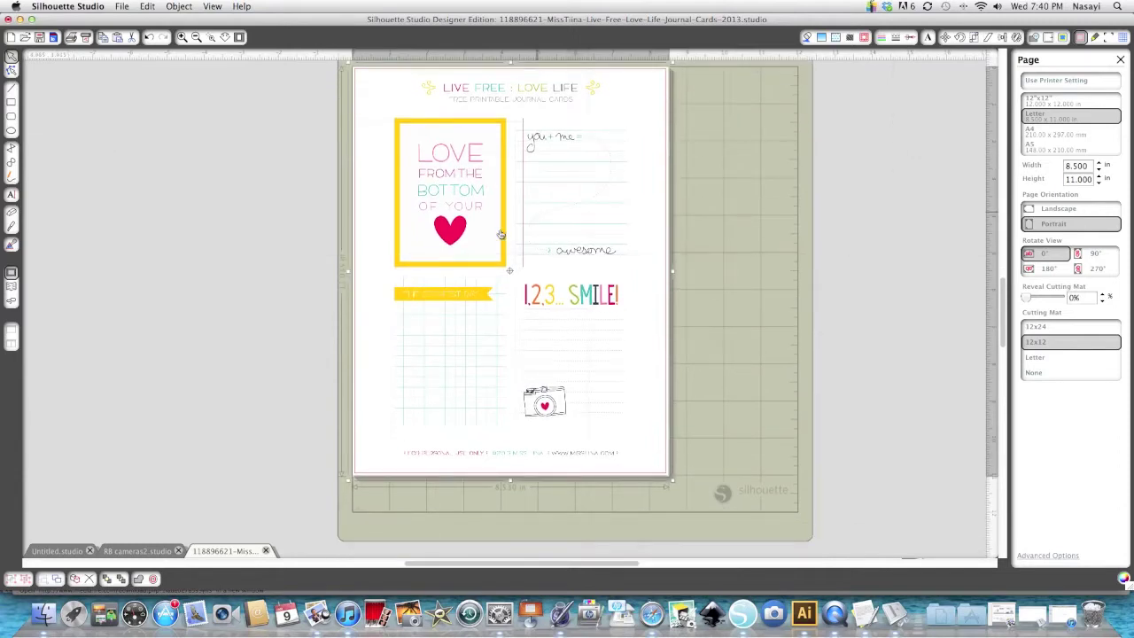
scroll(683, 290, "up", 4)
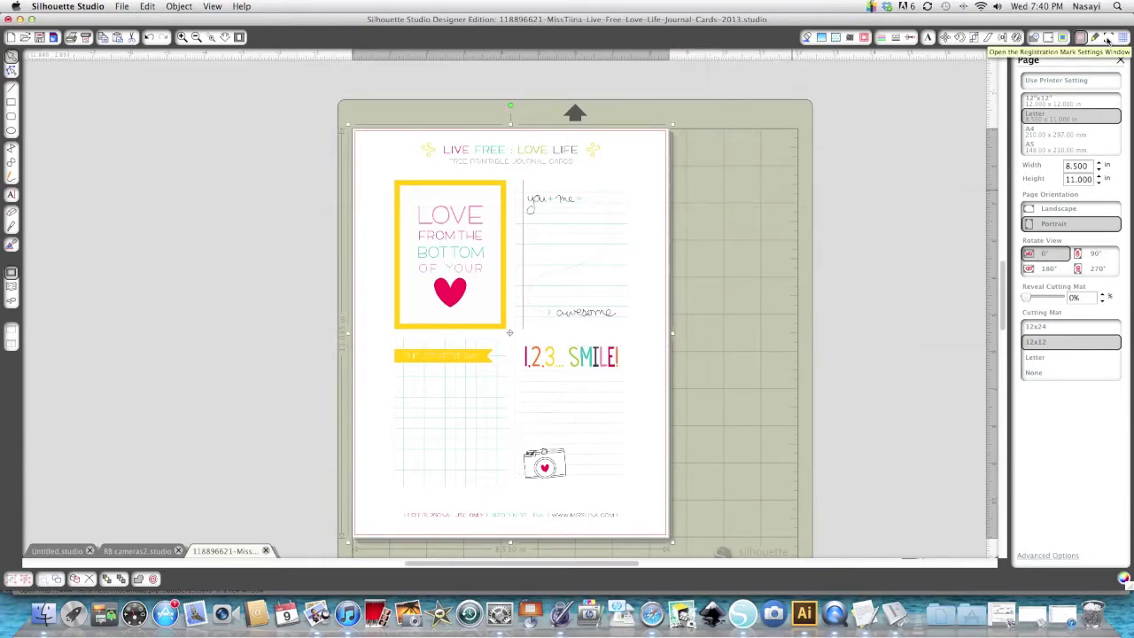
Show registration marks with 0.625 in margins around the journal cards
left_click(1107, 40)
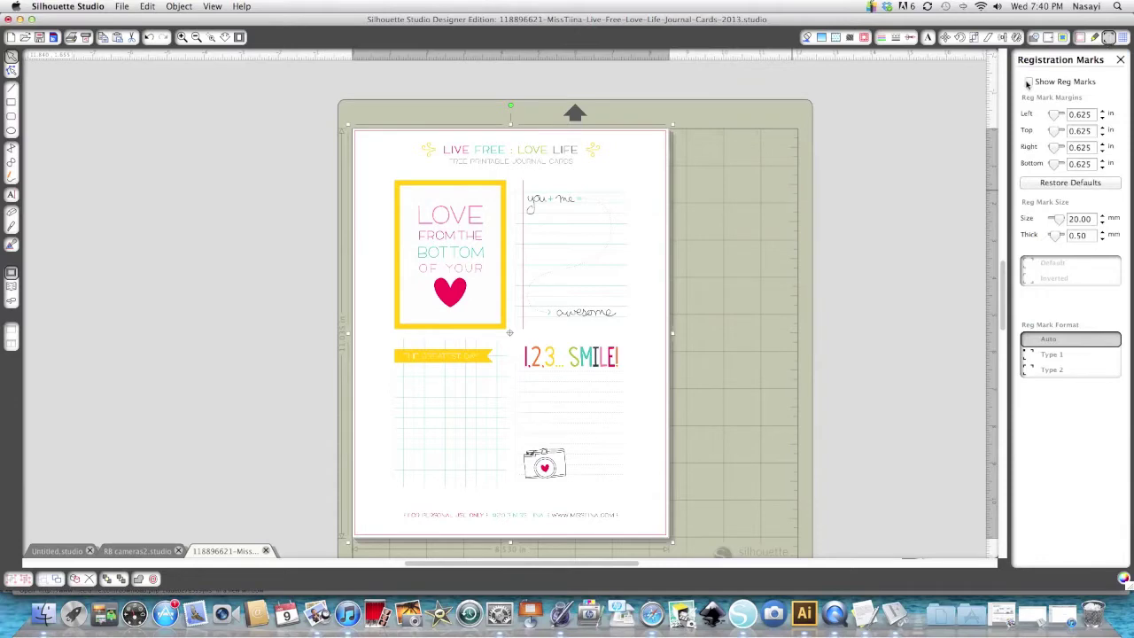
left_click(1028, 81)
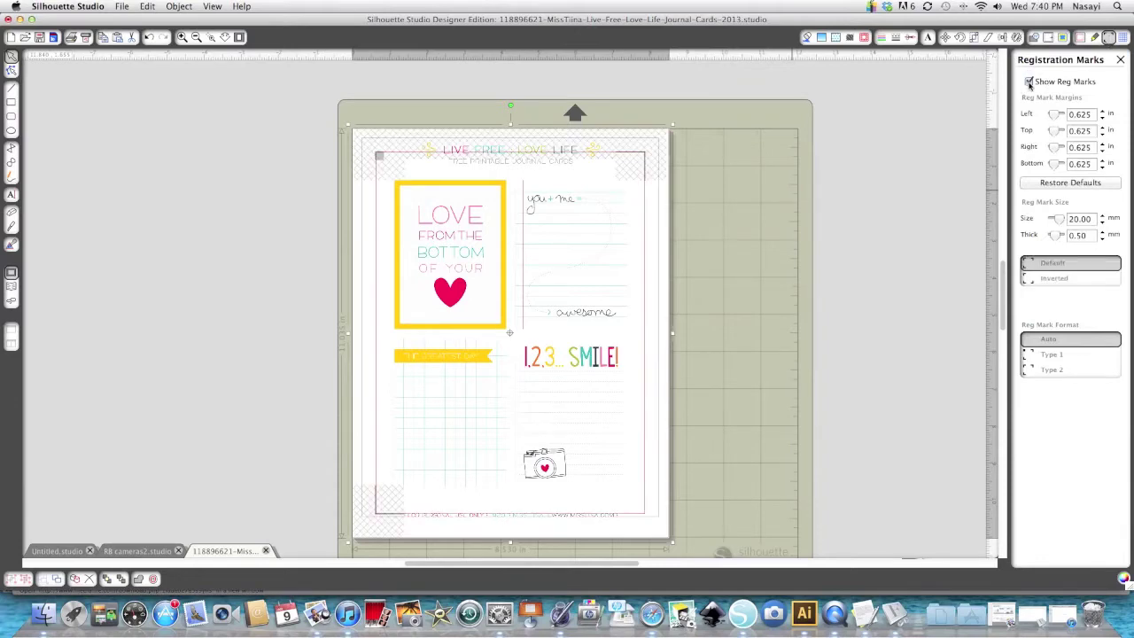
left_click(10, 104)
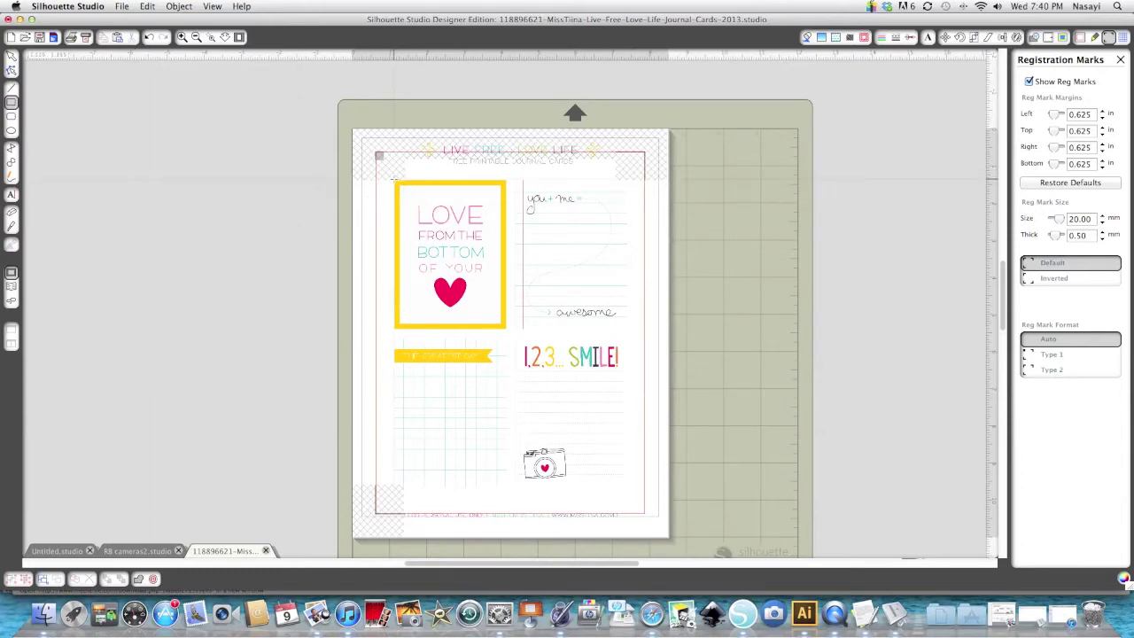
Draw a rectangle over the LOVE journal card and select it
left_click_drag(393, 180, 506, 329)
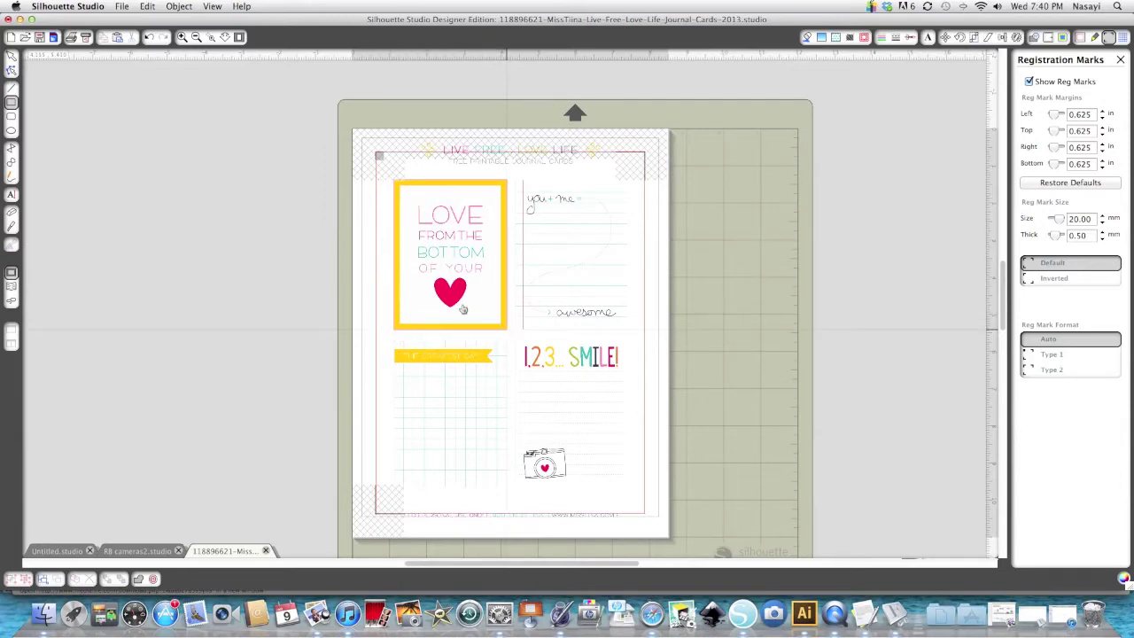
left_click(394, 211)
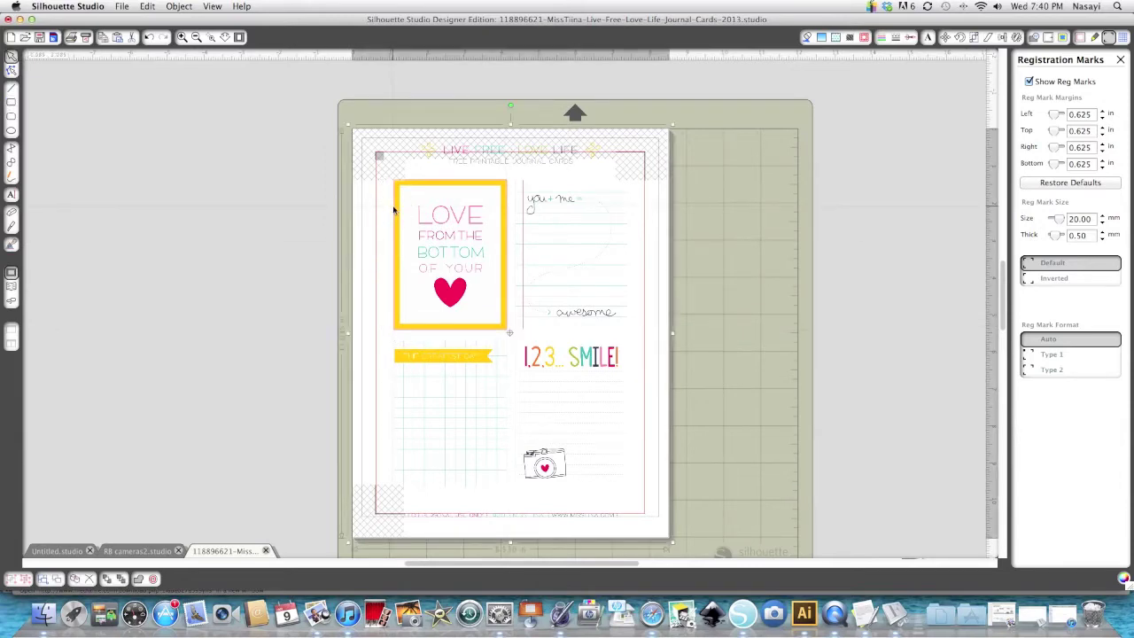
left_click(396, 211)
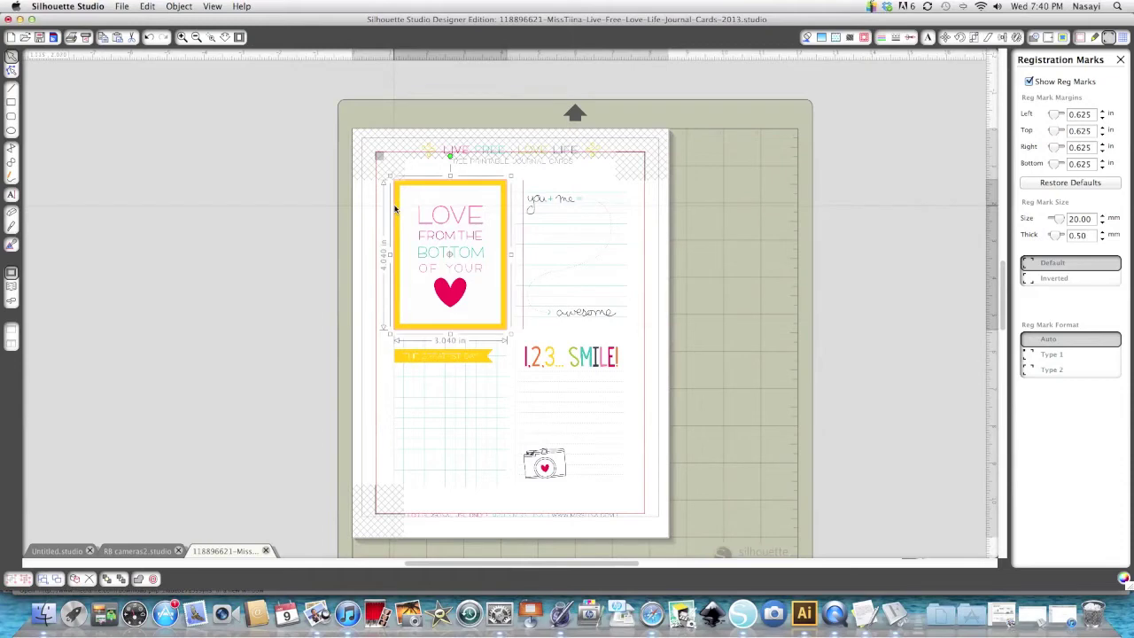
Scale the rectangle to exactly W 3.000 × H 4.000 in and check the size
left_click(975, 38)
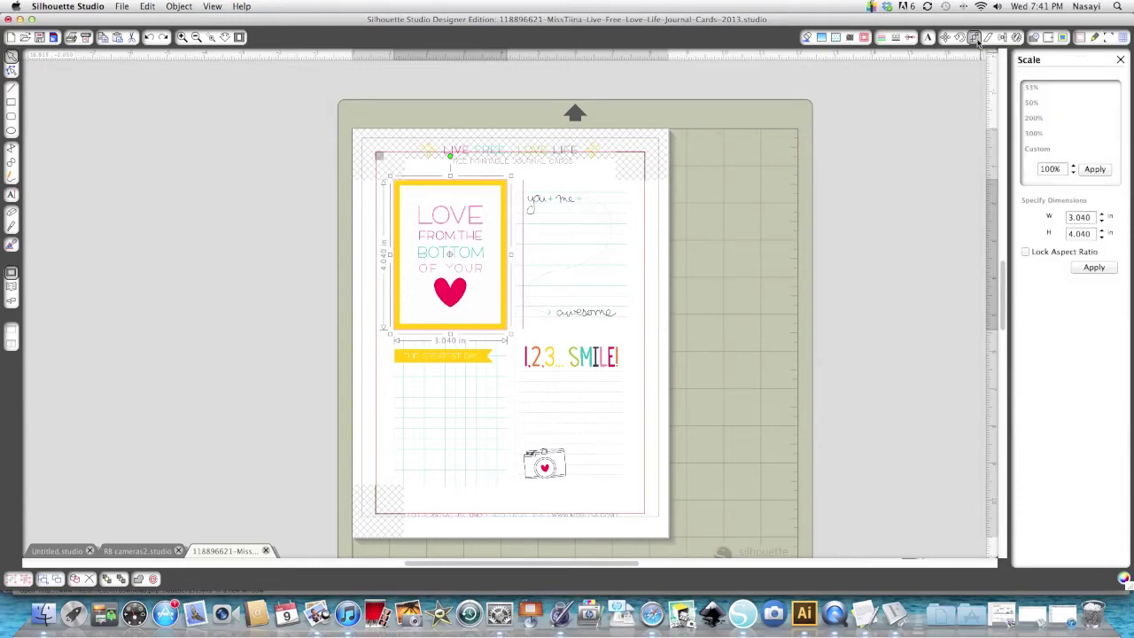
double_click(1072, 216)
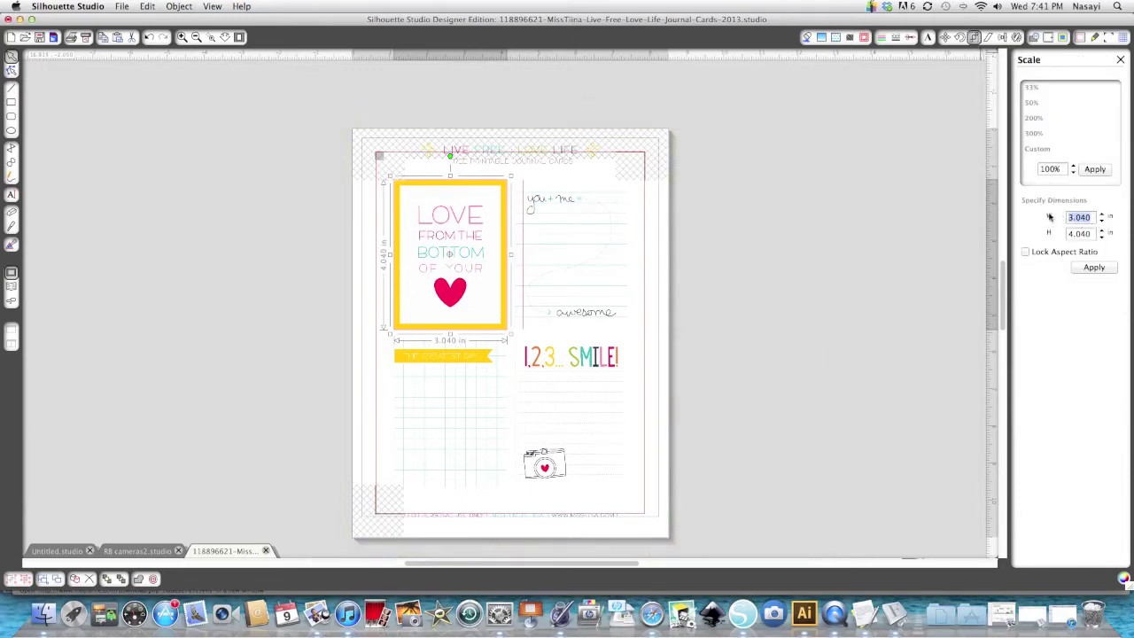
type("3.000")
key("Tab")
type("4")
key("Return")
left_click(1094, 266)
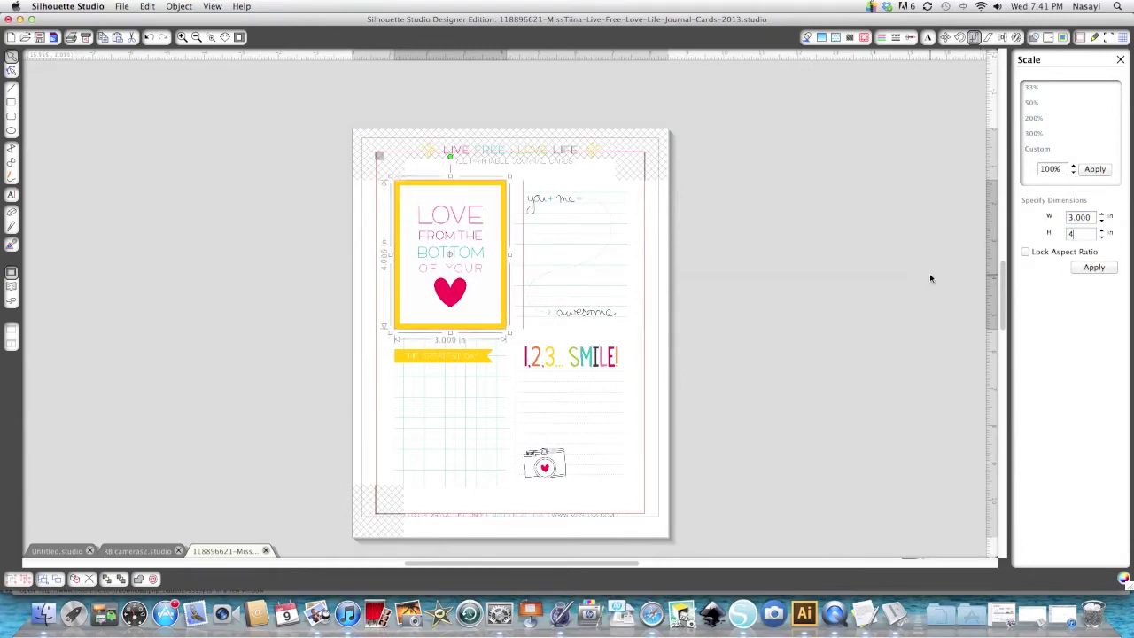
left_click(1093, 267)
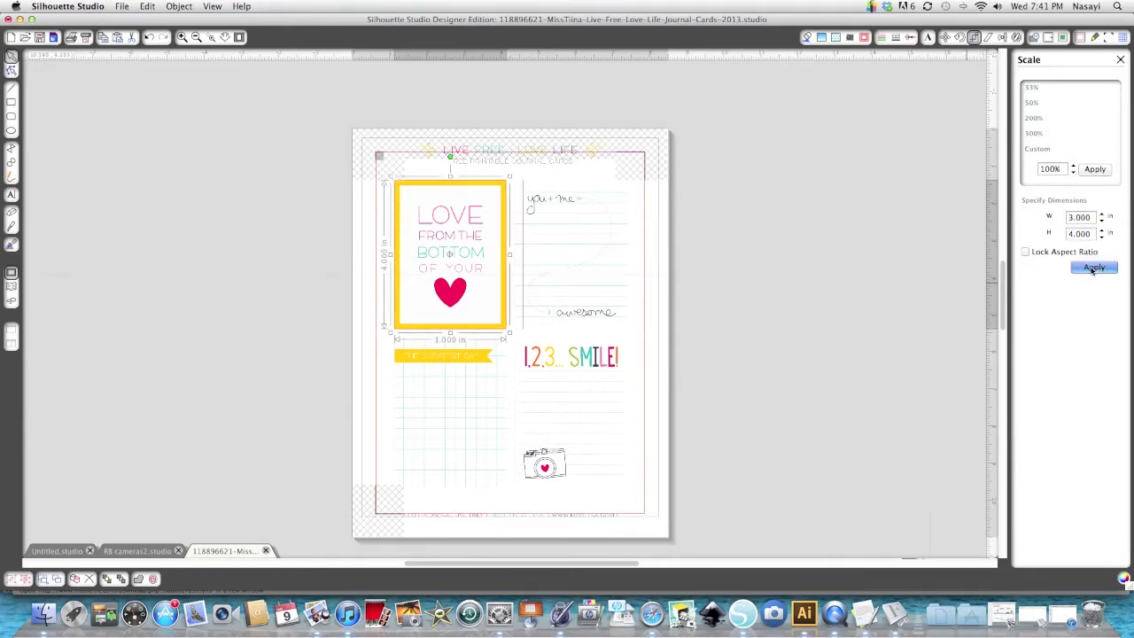
left_click(742, 256)
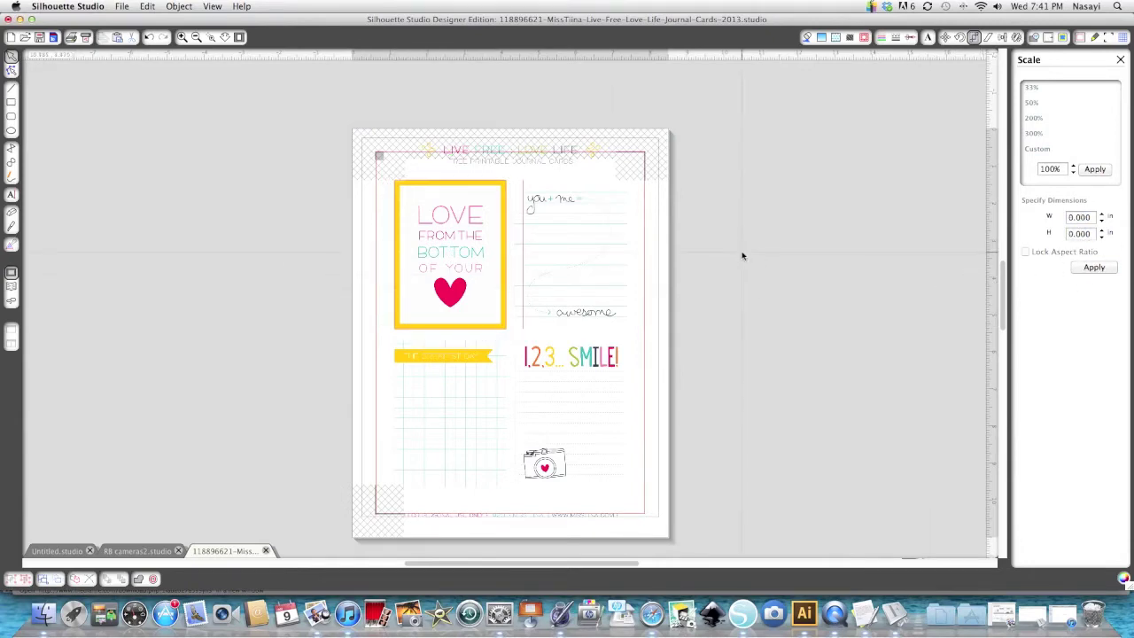
left_click(506, 316)
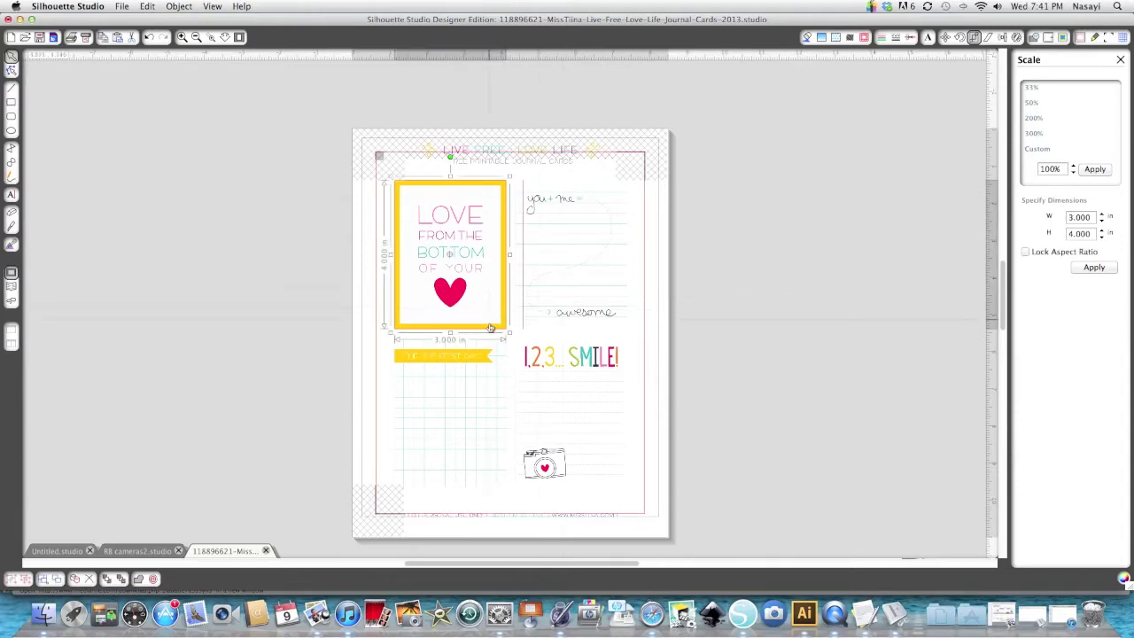
Move the LOVE and SMILE cards into the lower-left and lower-right grid slots
left_click(696, 326)
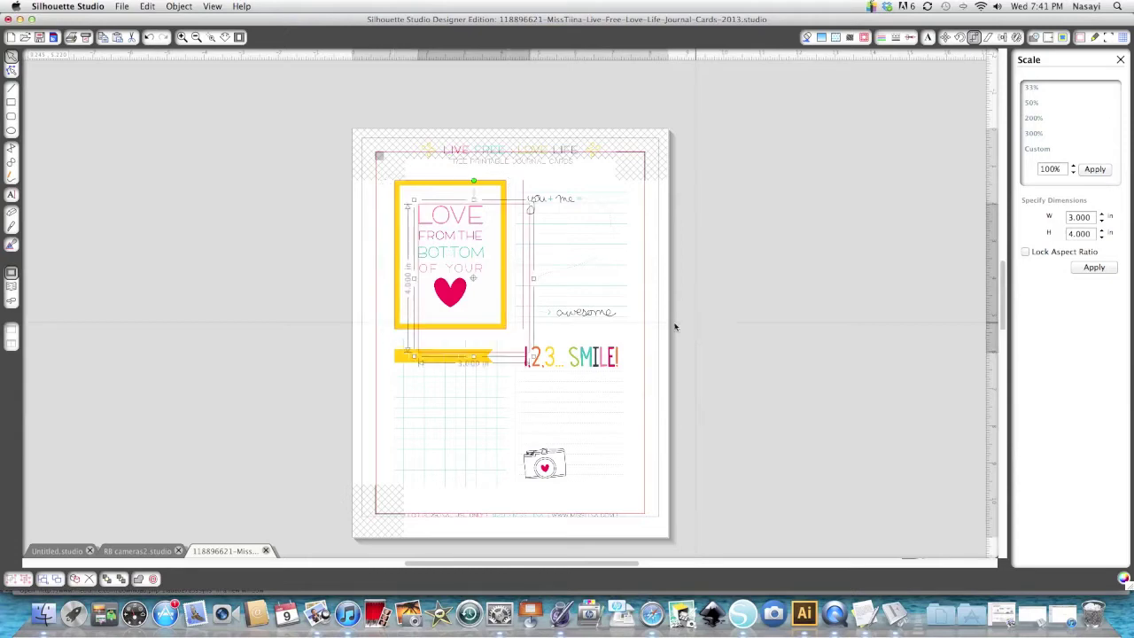
left_click(526, 306)
right_click(526, 305)
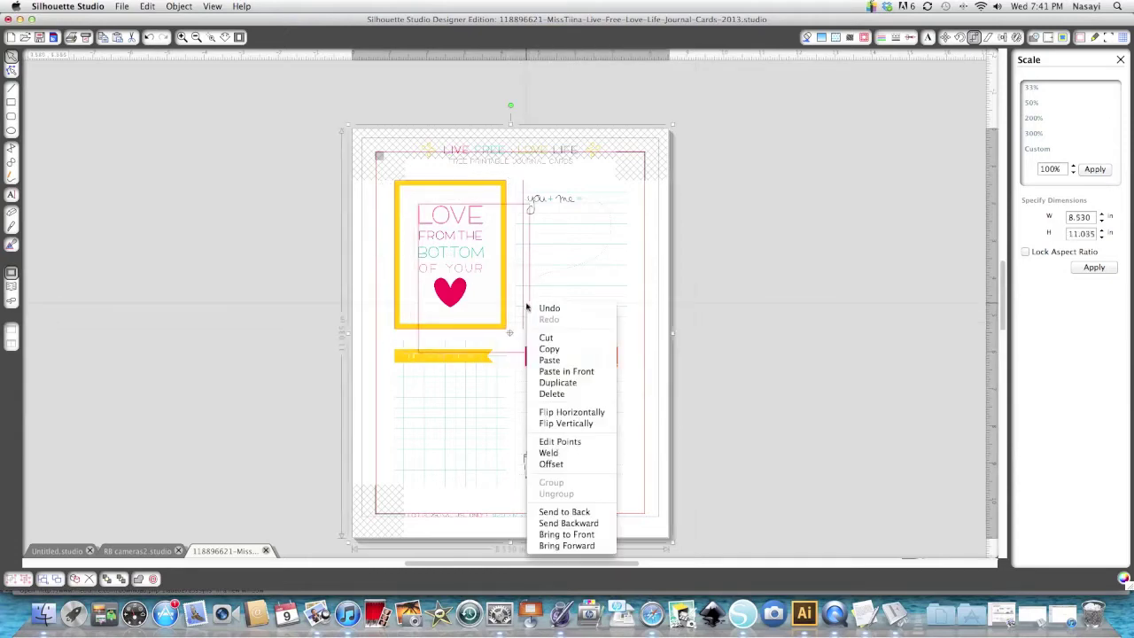
left_click(691, 278)
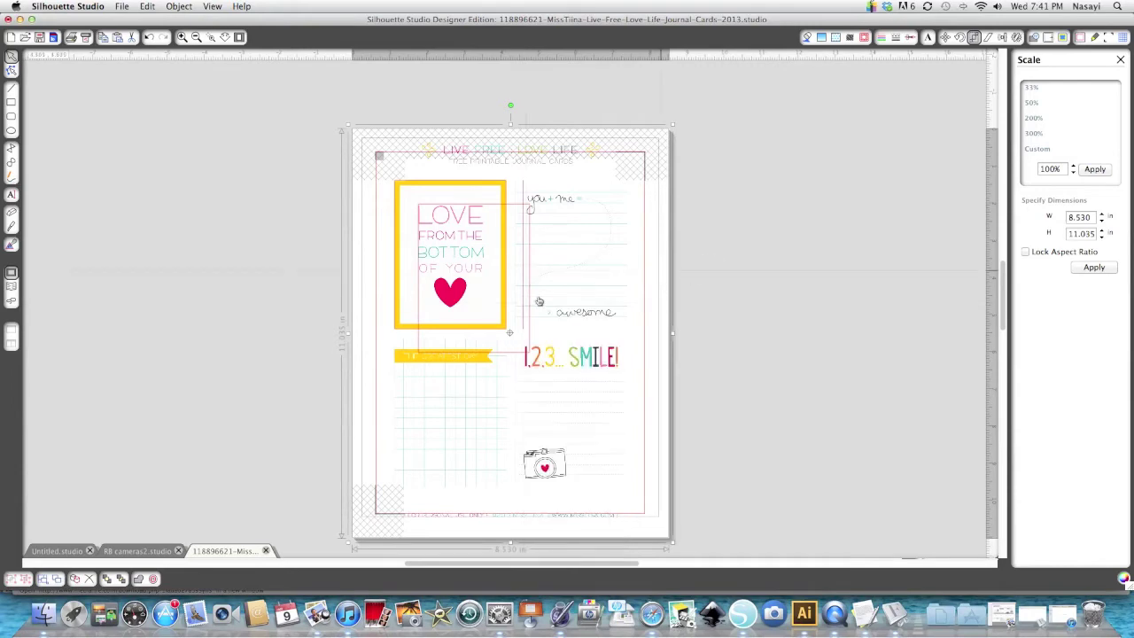
left_click(510, 357)
left_click_drag(510, 357, 461, 484)
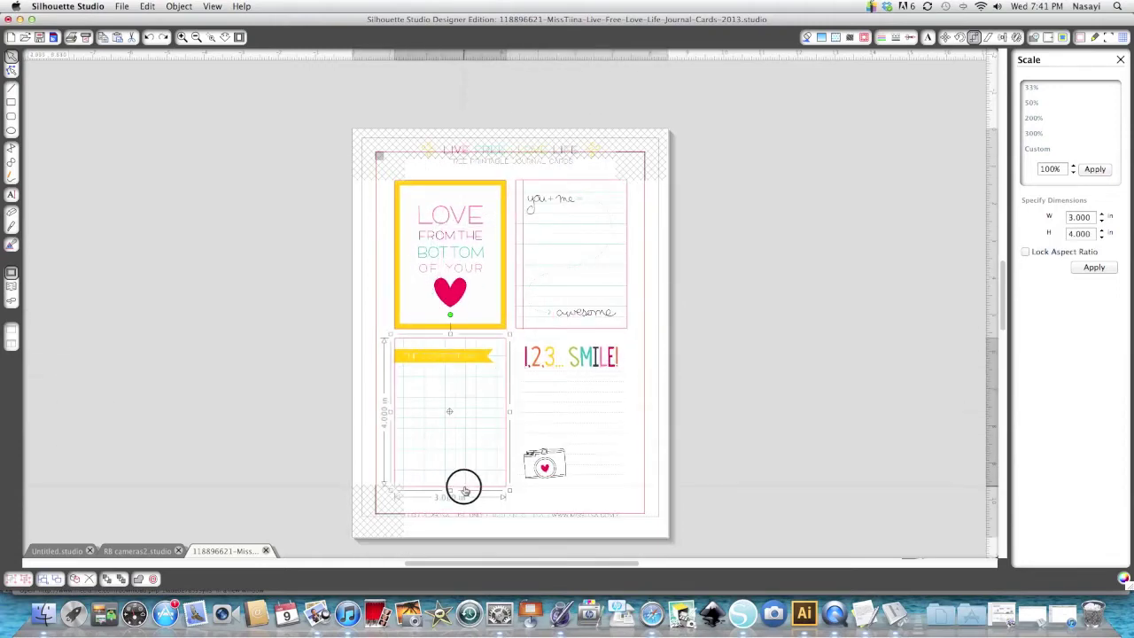
left_click_drag(549, 381, 561, 486)
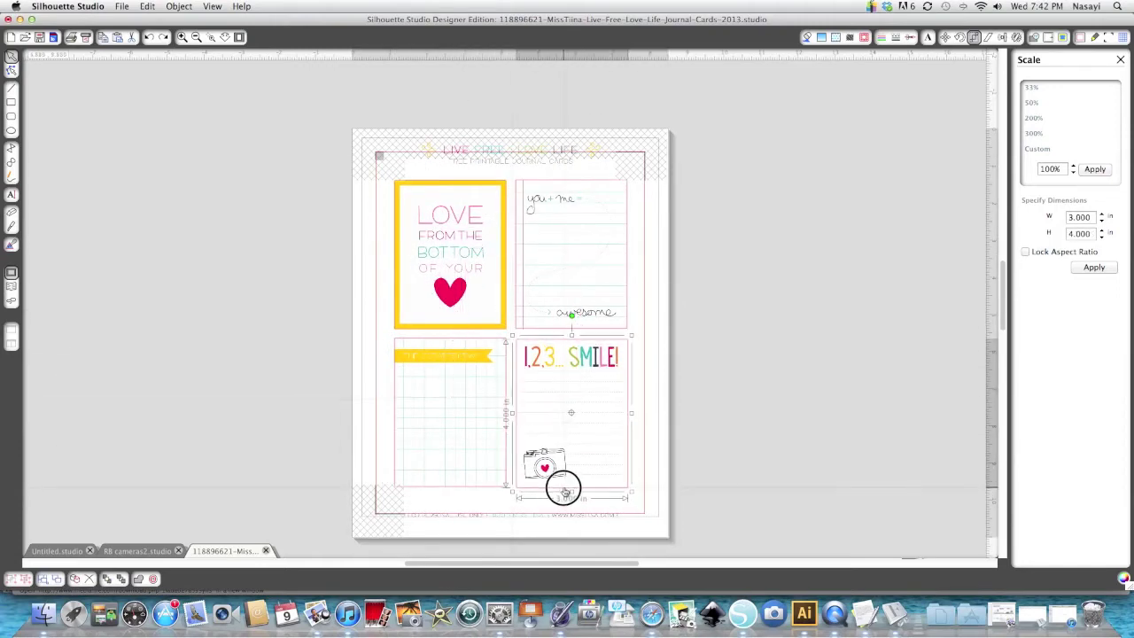
left_click(347, 231)
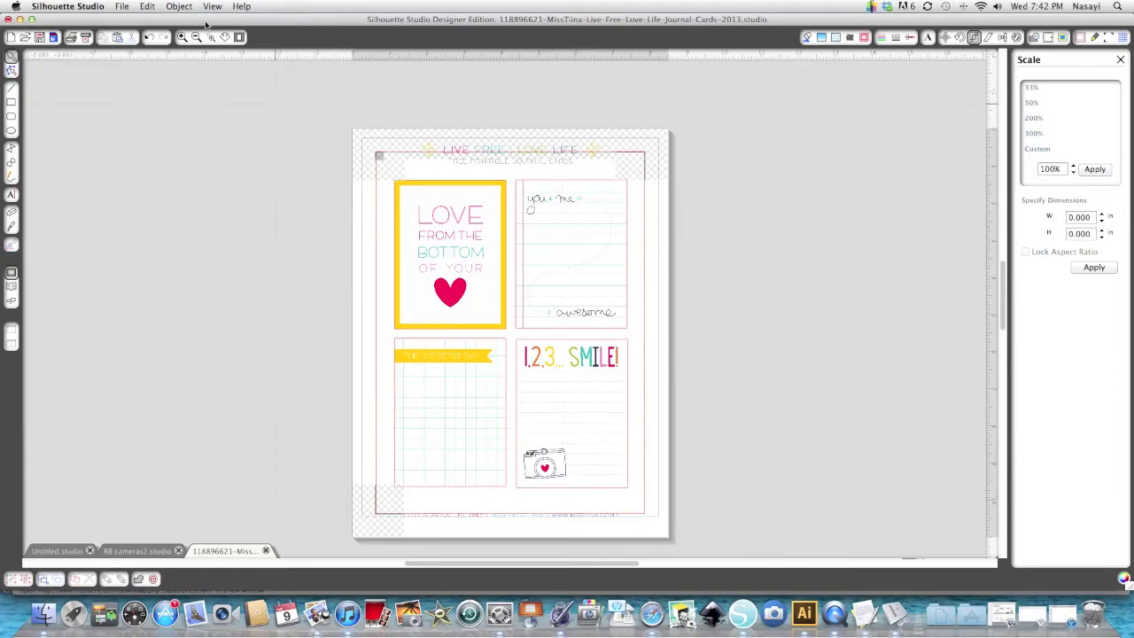
left_click(181, 38)
left_click(182, 38)
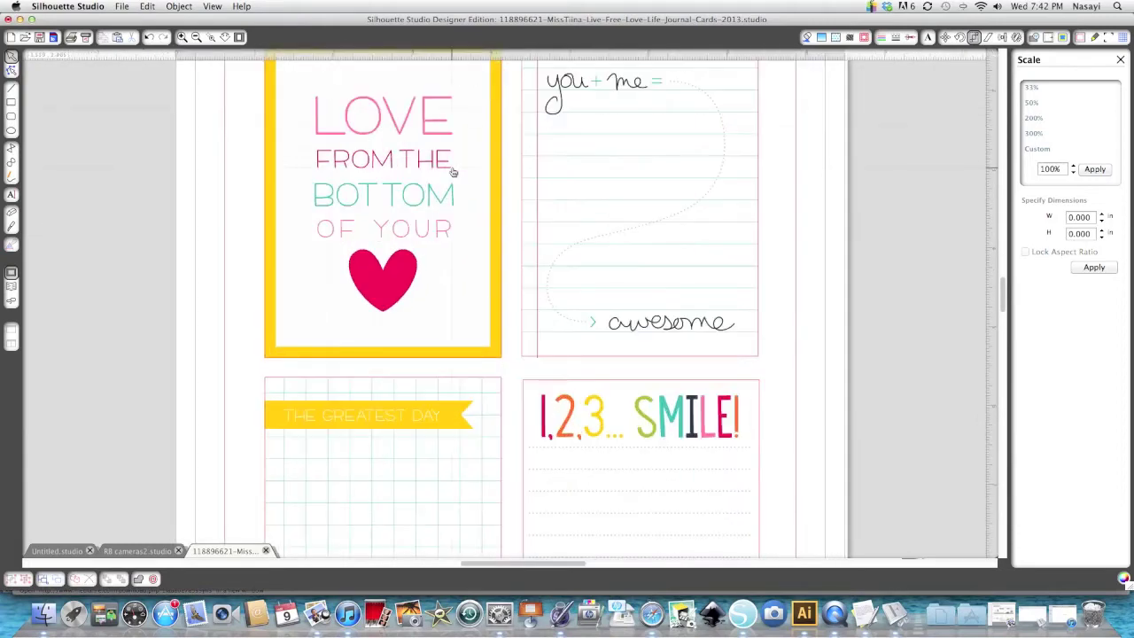
left_click(265, 113)
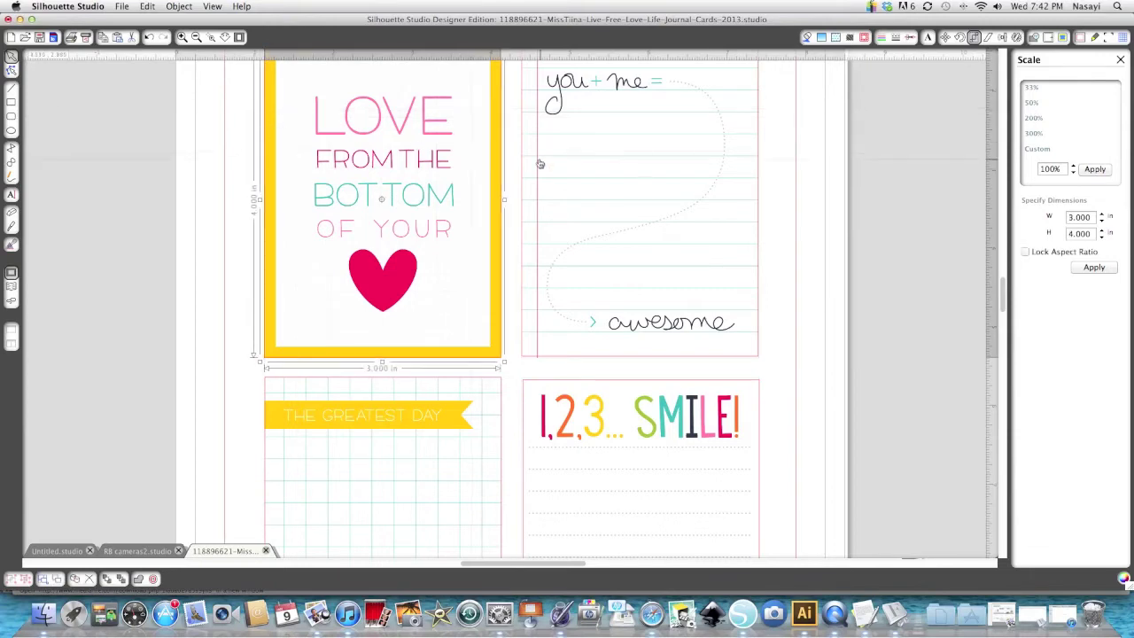
left_click(196, 37)
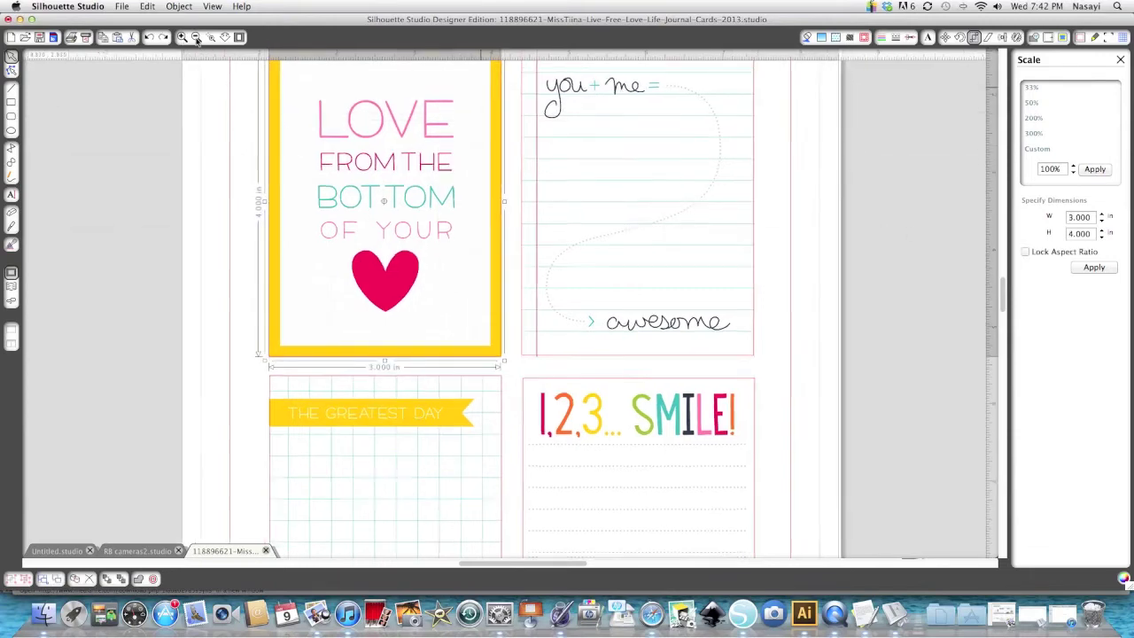
left_click(195, 37)
left_click(196, 37)
left_click(196, 38)
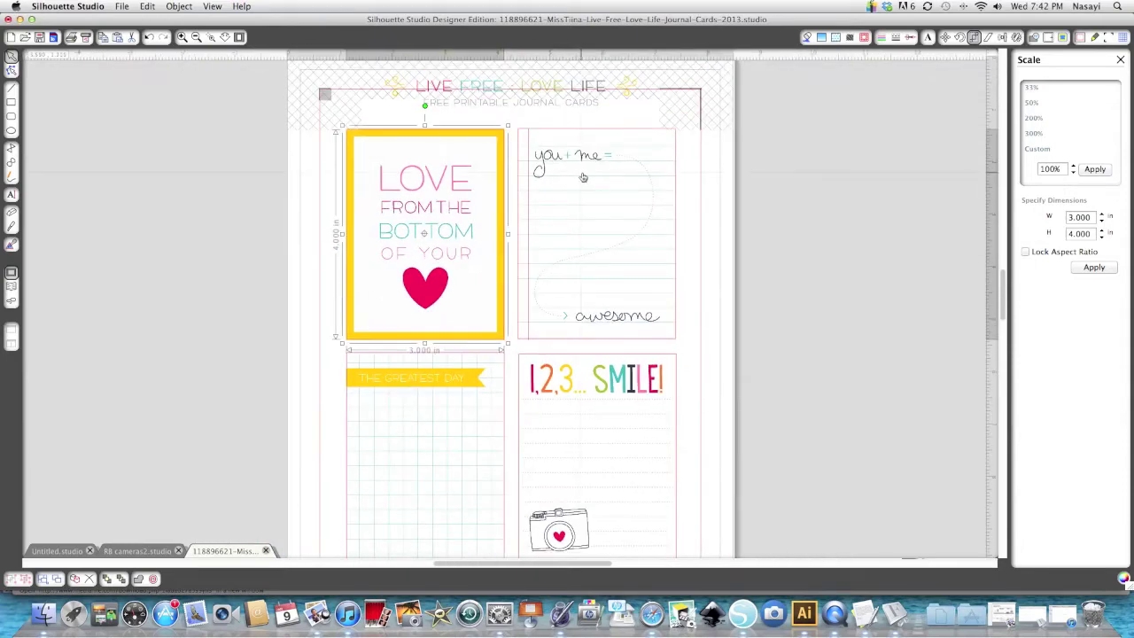
scroll(581, 177, "right", 4)
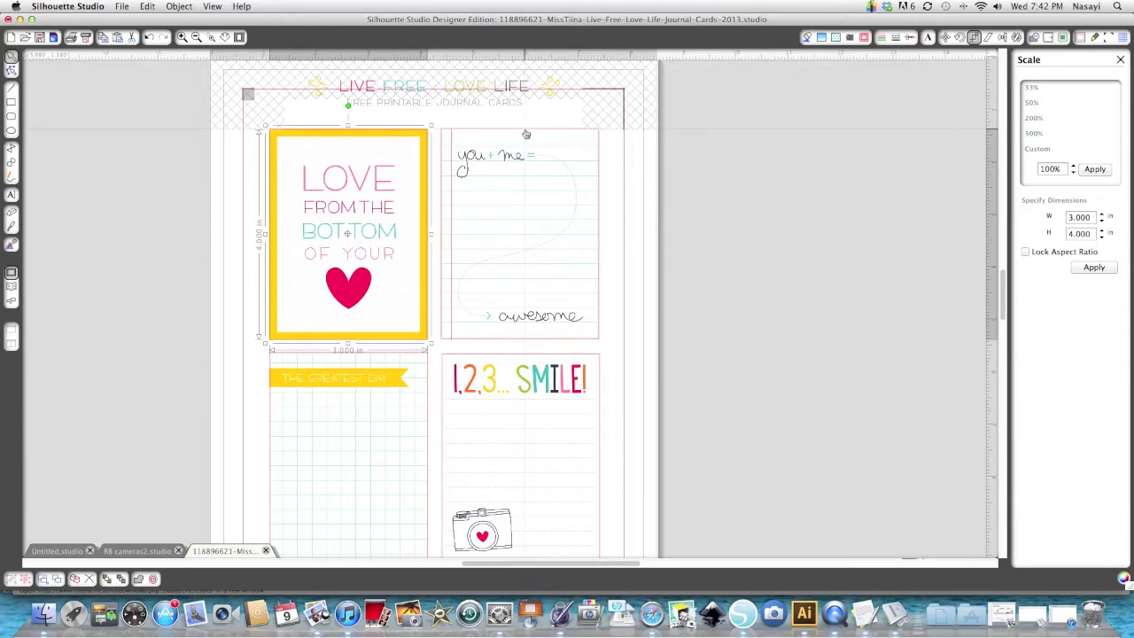
left_click(526, 134, "shift")
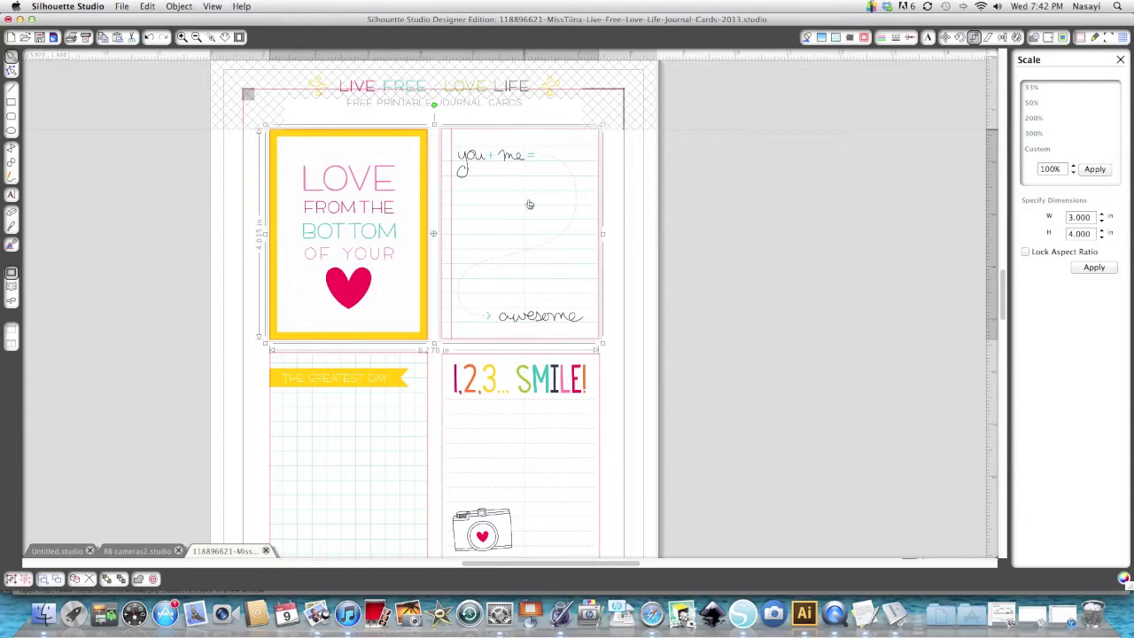
left_click(537, 356)
left_click(374, 354)
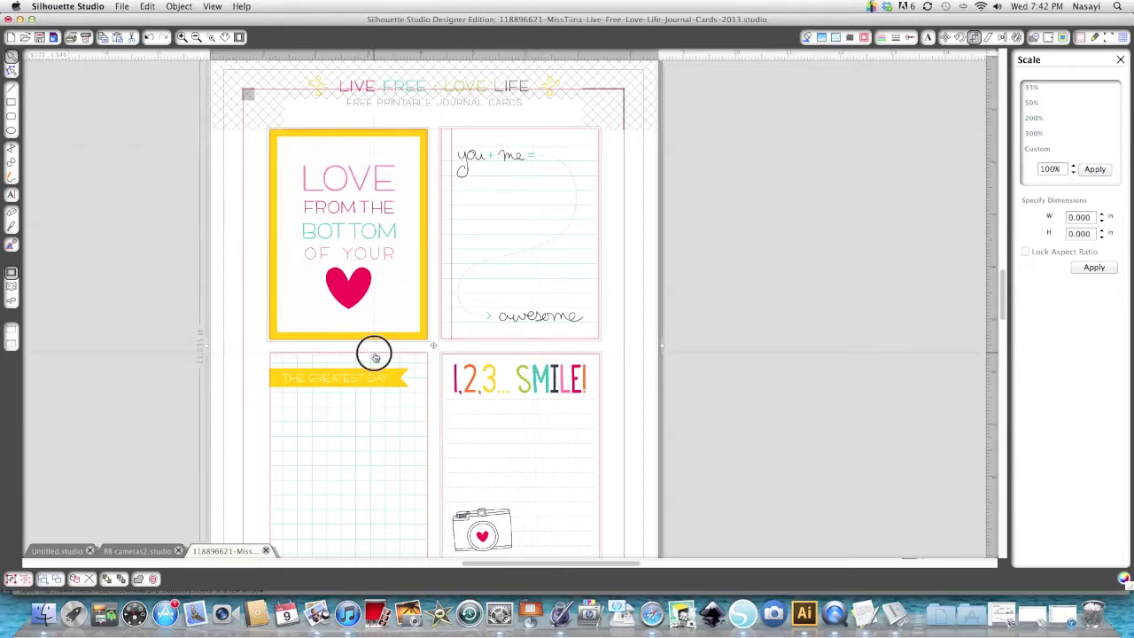
left_click(243, 344)
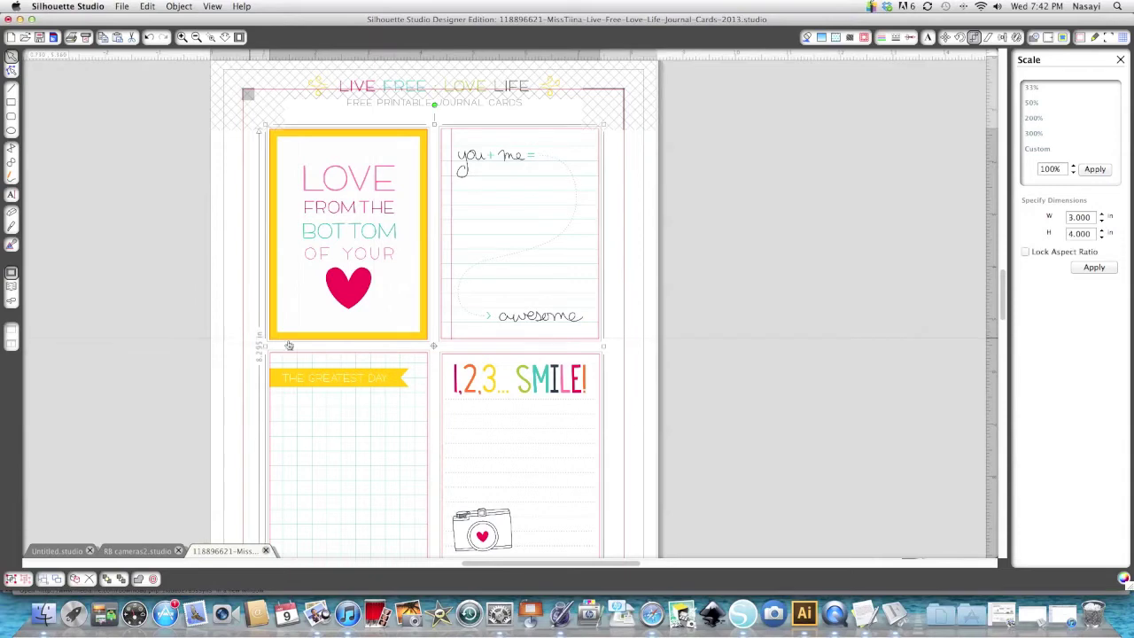
Give the card rectangles No Color outlines and set their cut style to Cut
left_click(882, 37)
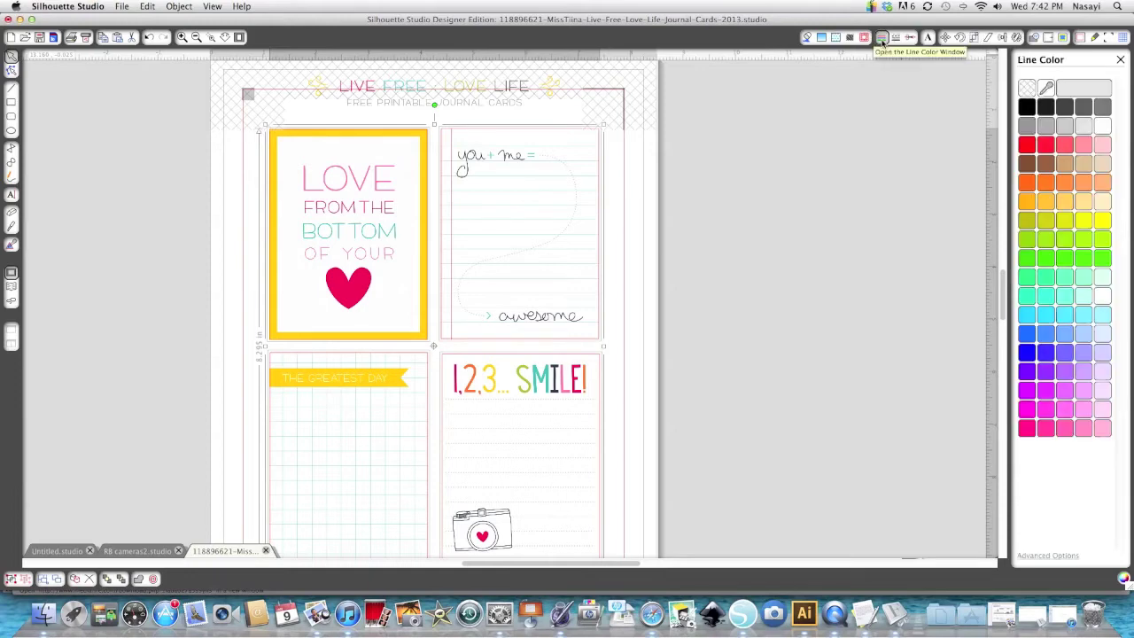
left_click(1026, 89)
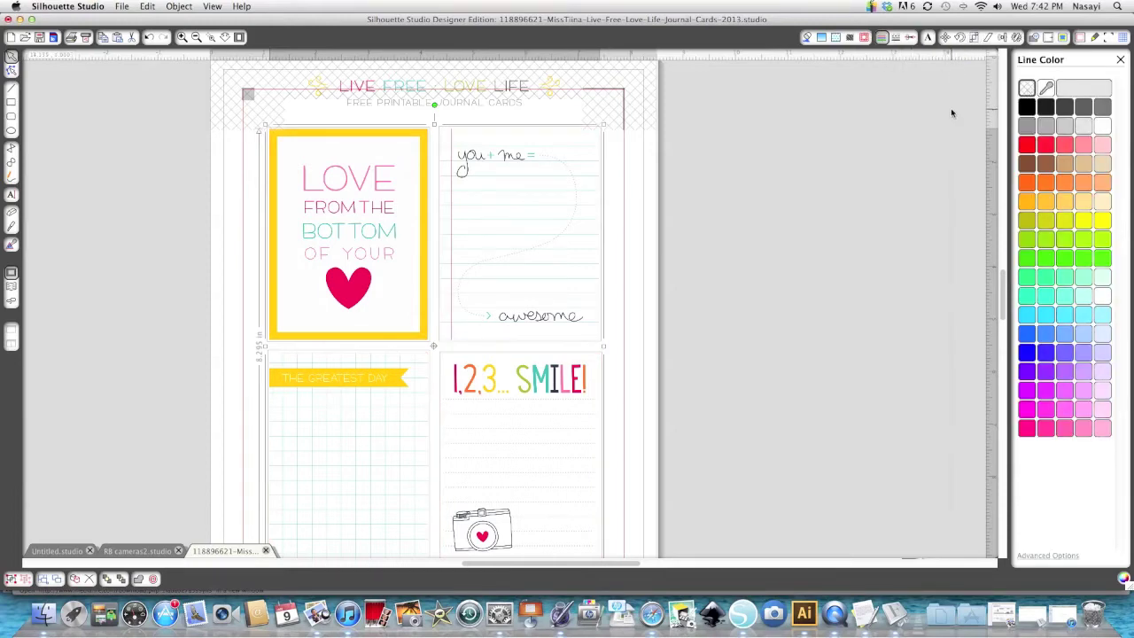
left_click(911, 40)
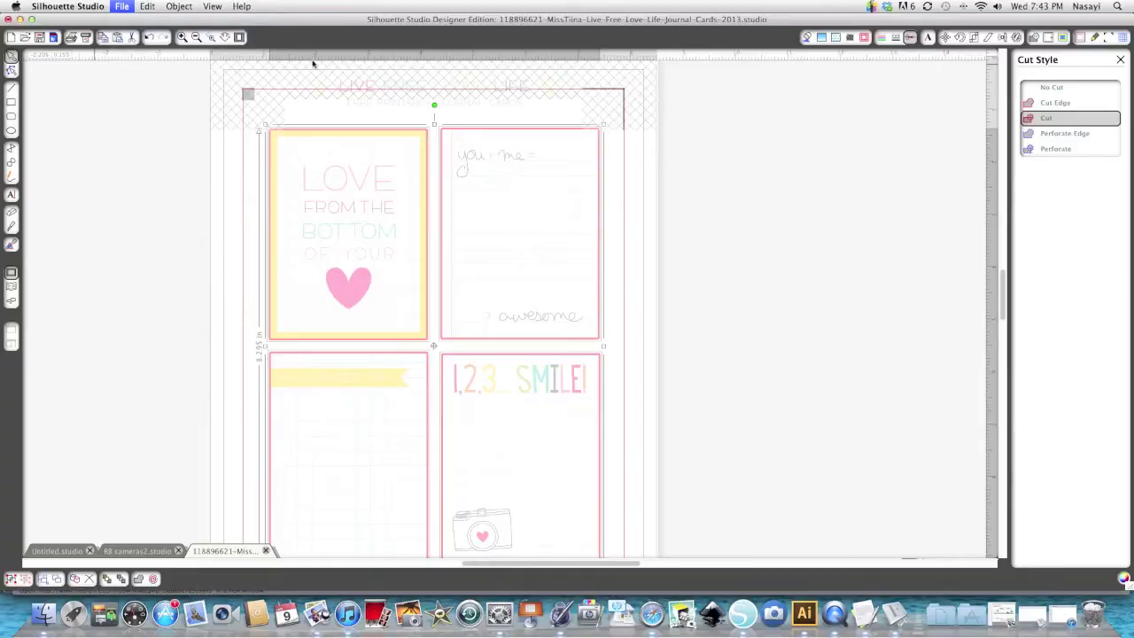
Open R8 cameras2.jpg by searching 'r8 cameras' in the Open sheet
key("super+o")
left_click(849, 42)
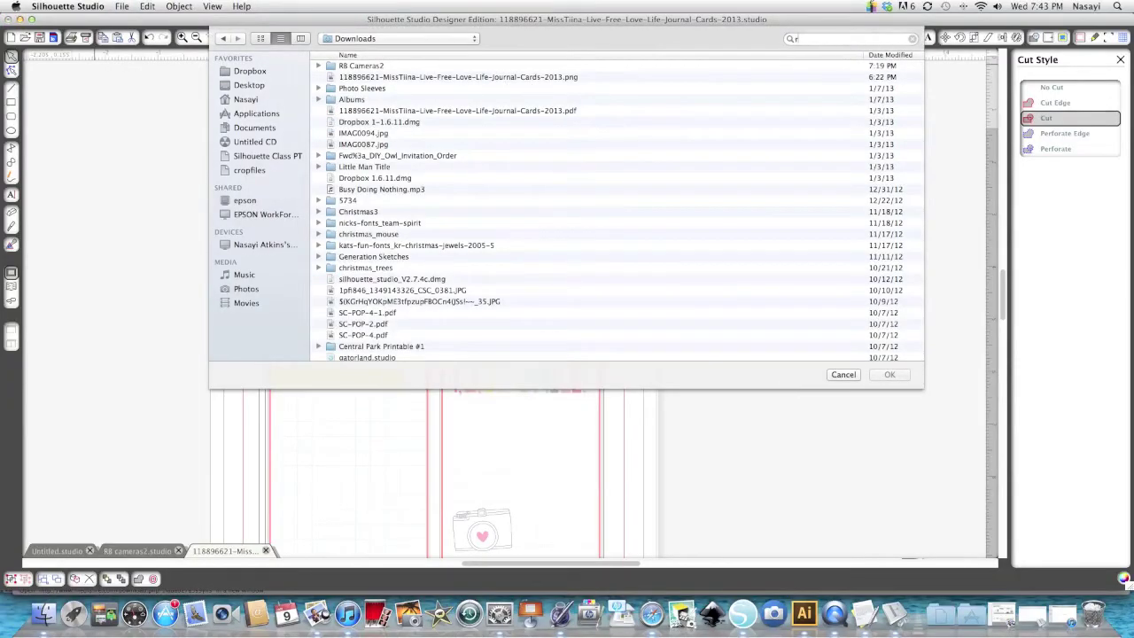
type("r")
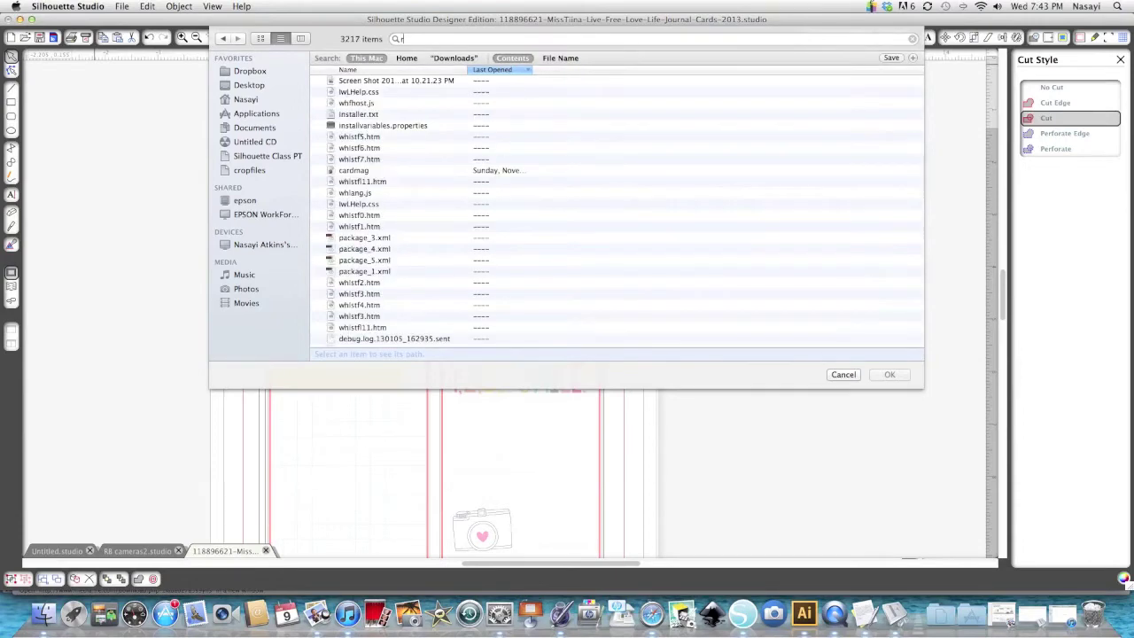
type("8 ca")
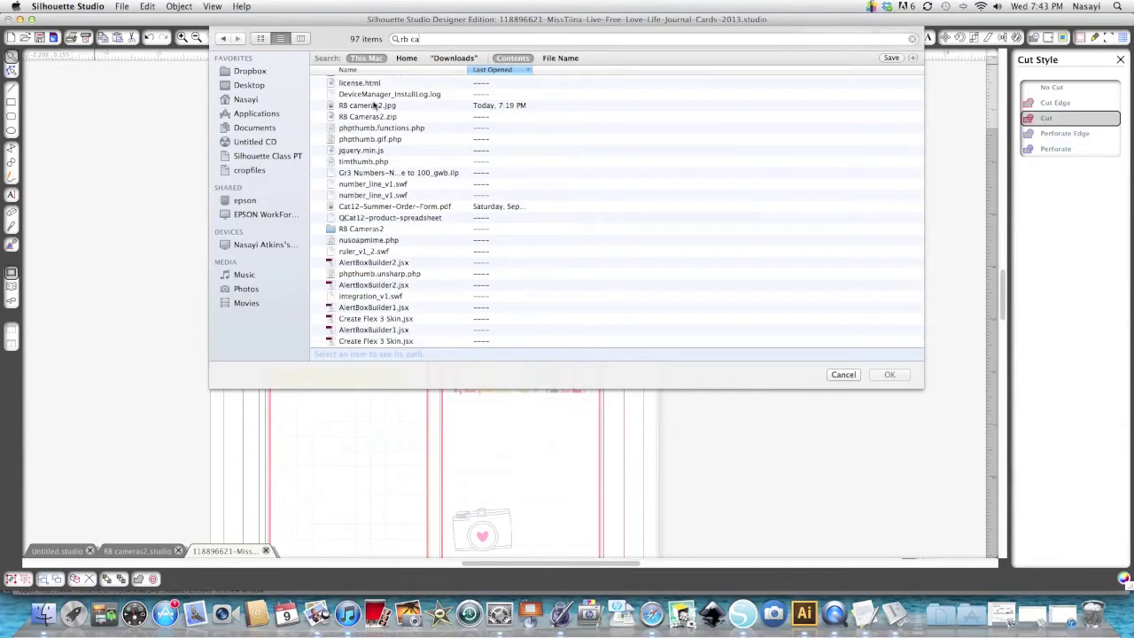
type("meras")
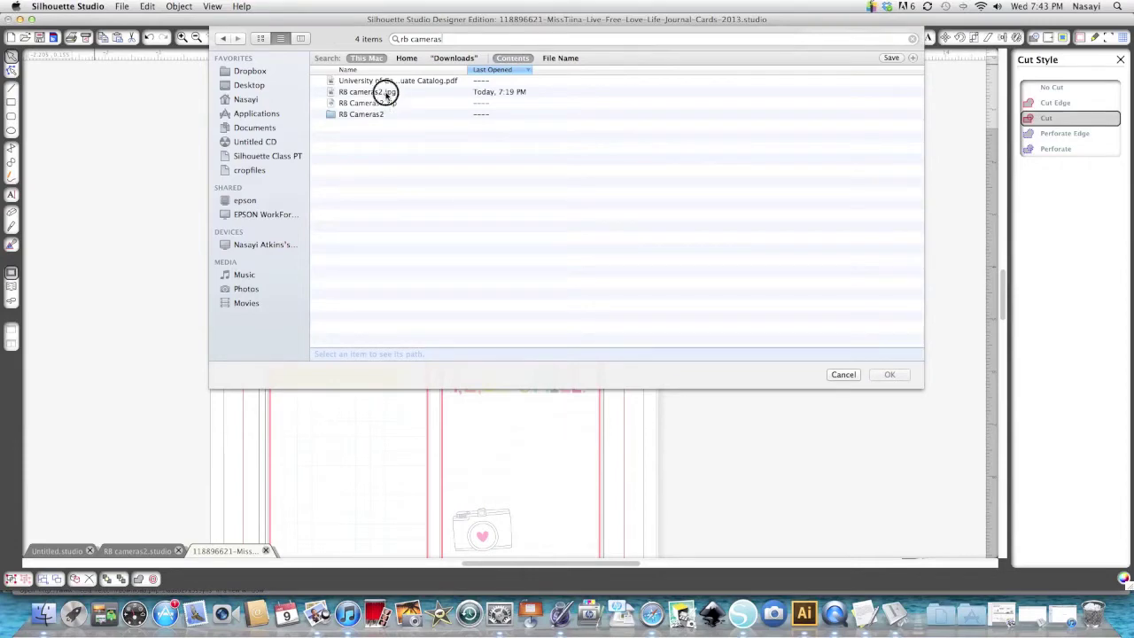
left_click(386, 93)
double_click(385, 94)
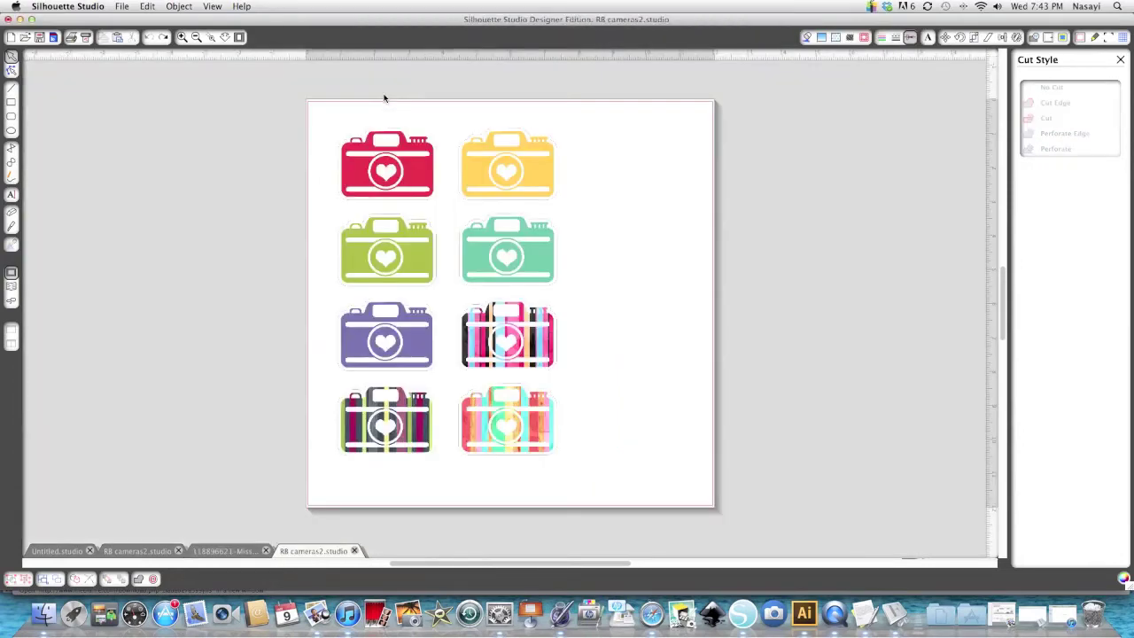
Make the camera page Letter size with registration marks, nudging the cameras down inside them
left_click(1079, 38)
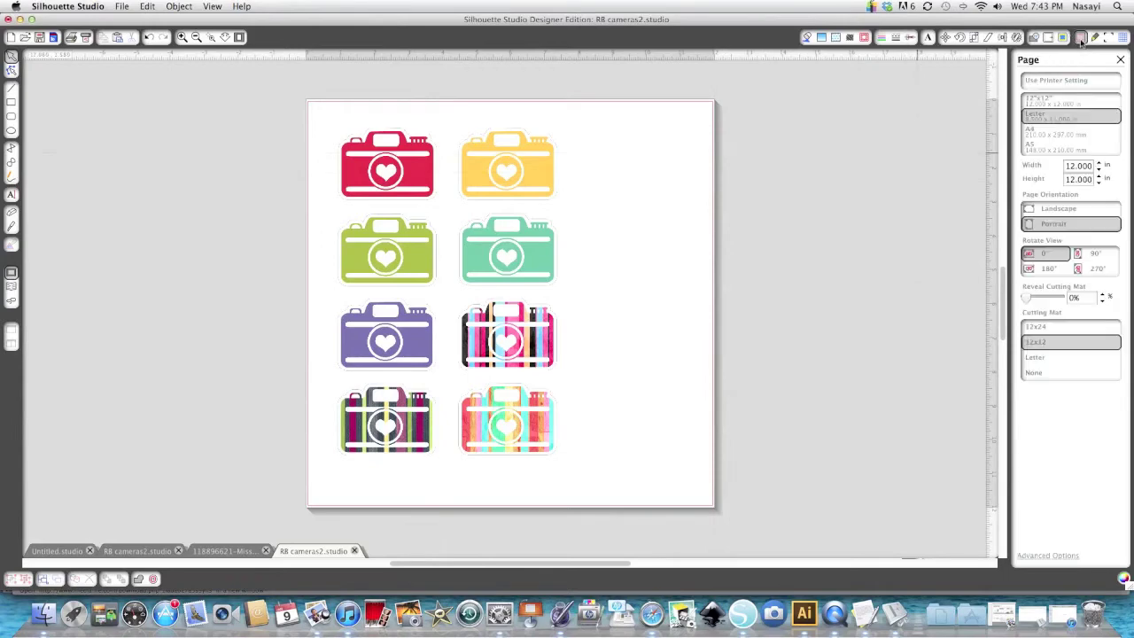
left_click(1046, 118)
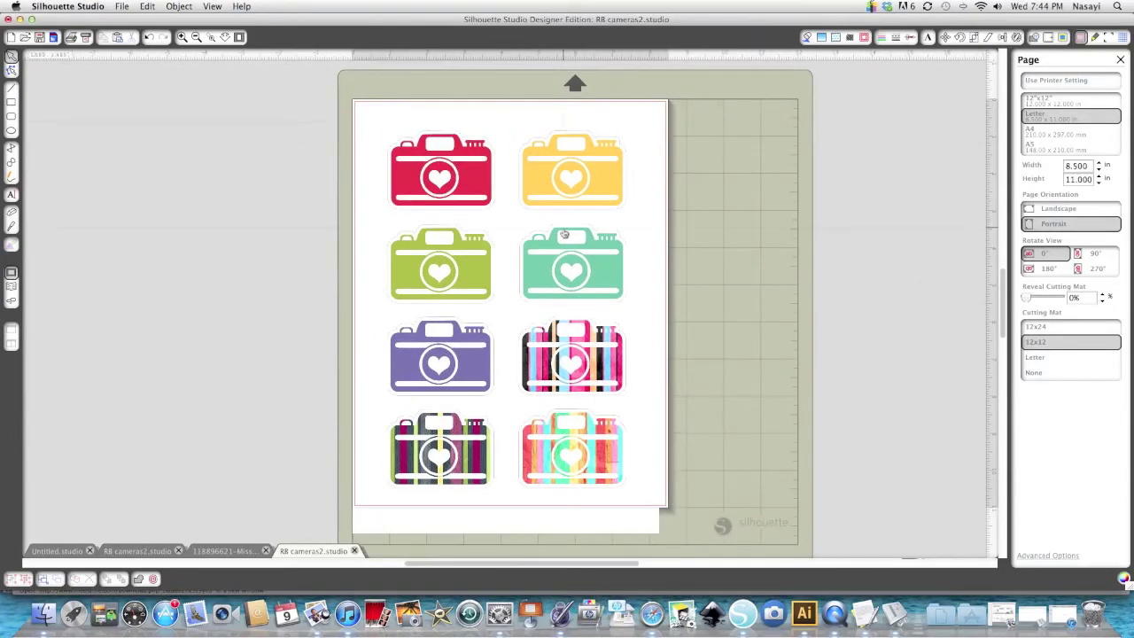
left_click(1108, 39)
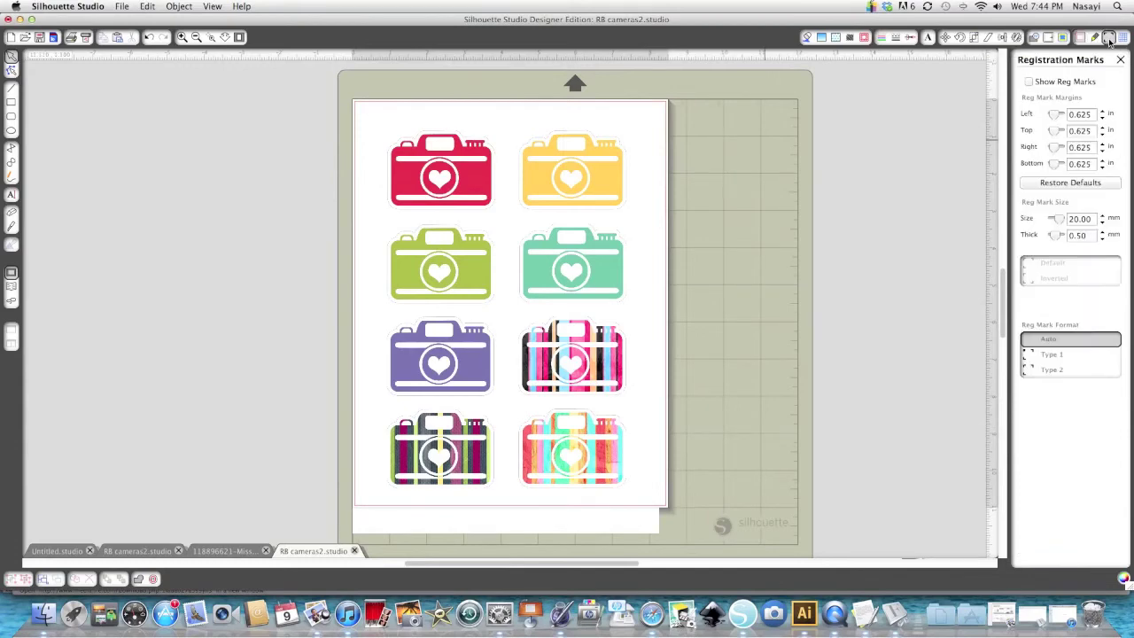
left_click(1029, 81)
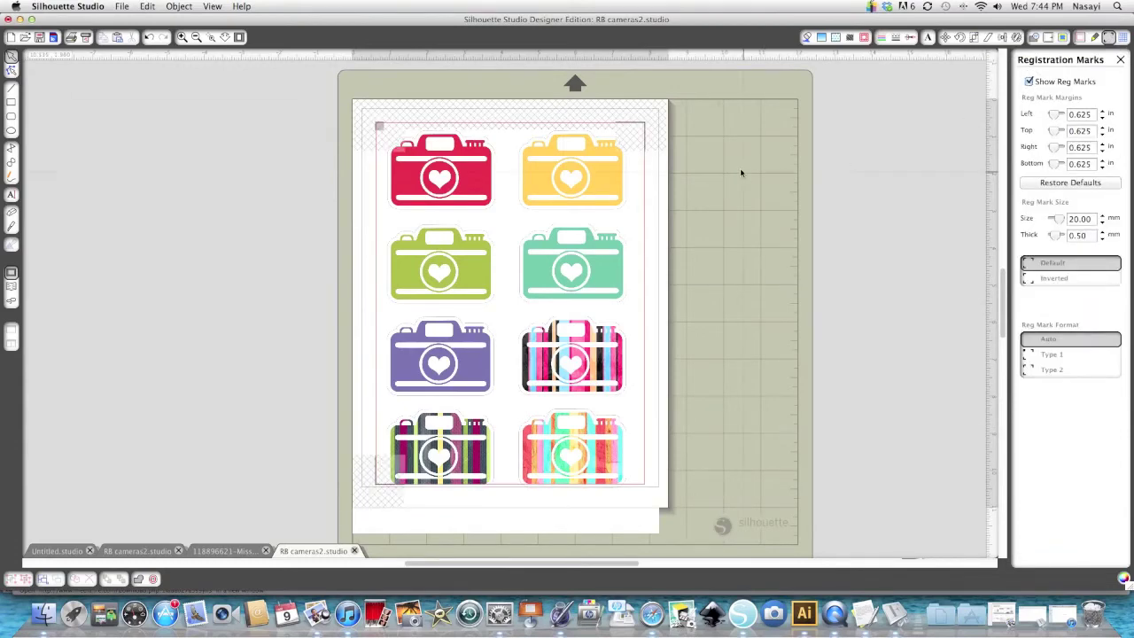
left_click(600, 174)
left_click_drag(601, 174, 601, 182)
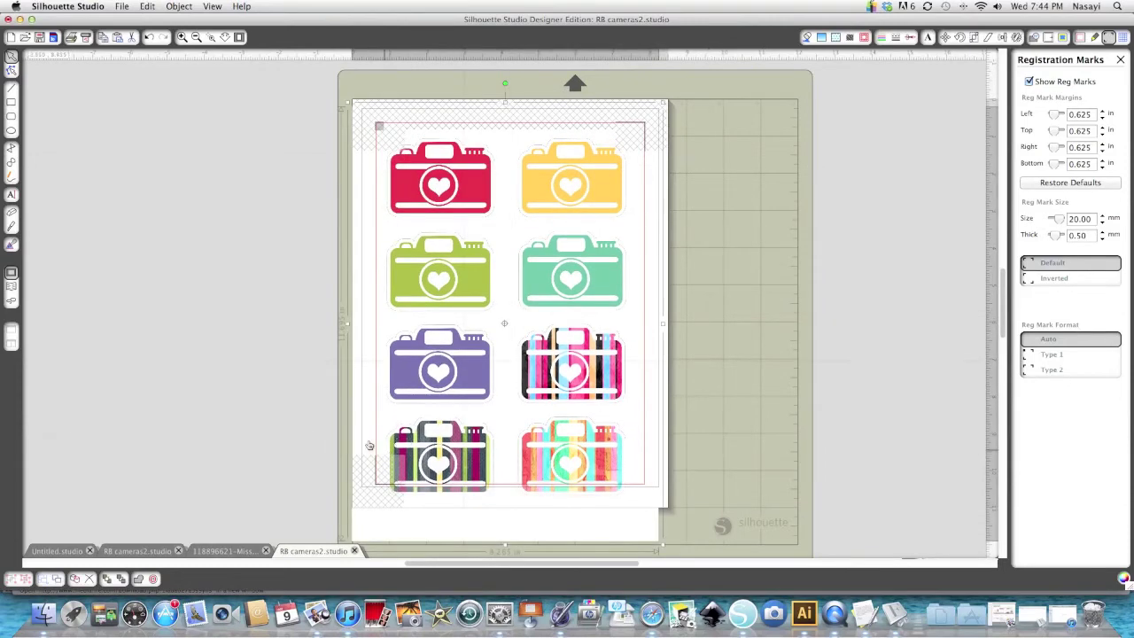
left_click(535, 437)
Slice the camera image with the Straight knife, horizontally and vertically between cameras
left_click(12, 227)
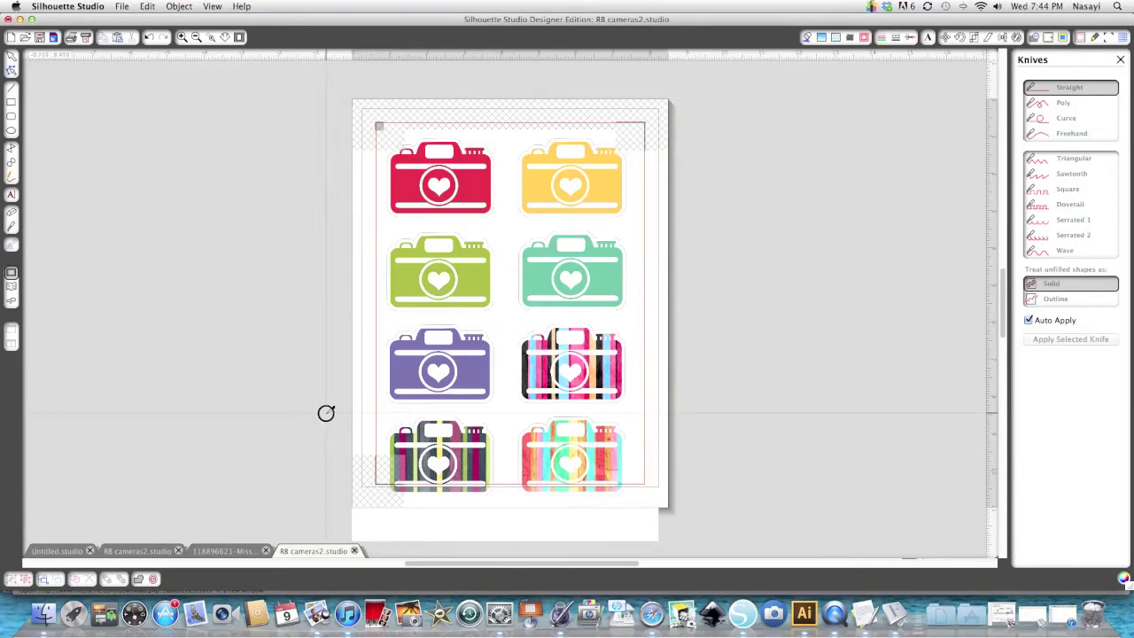
left_click_drag(325, 412, 678, 411)
left_click_drag(502, 80, 503, 550)
left_click_drag(334, 314, 778, 314)
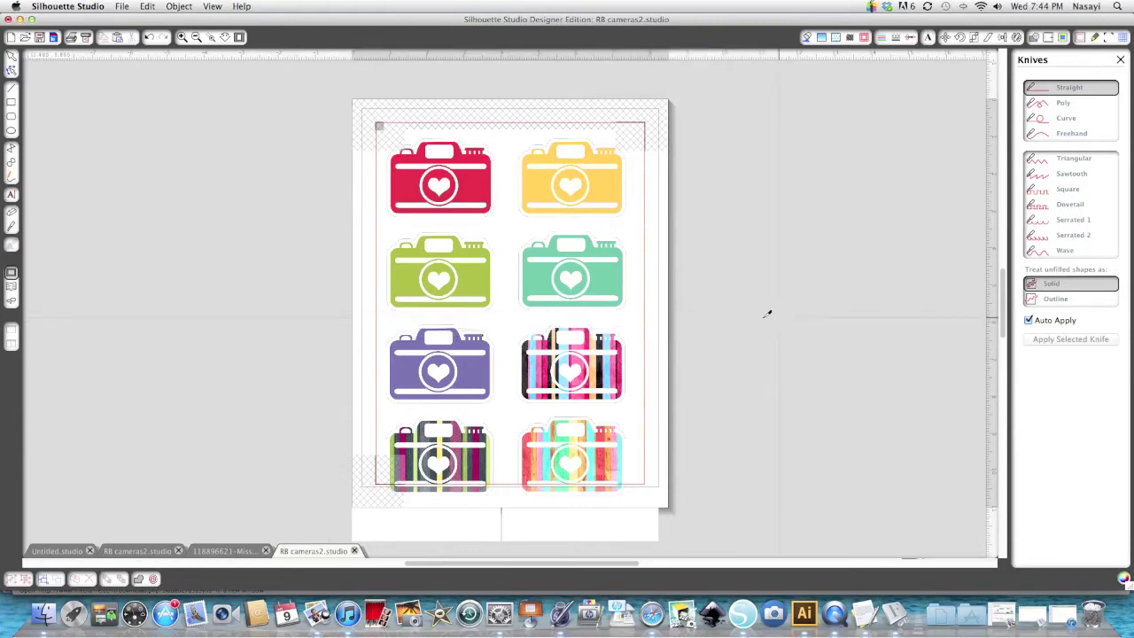
Move the three striped cameras off the sheet and delete them
left_click(12, 56)
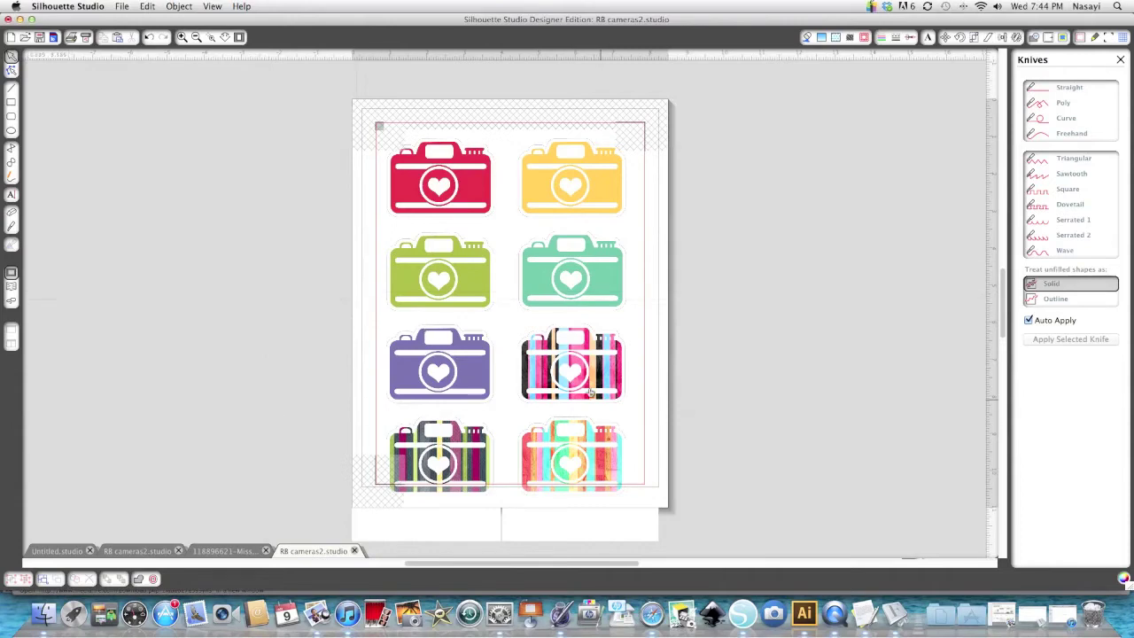
left_click_drag(588, 390, 781, 372)
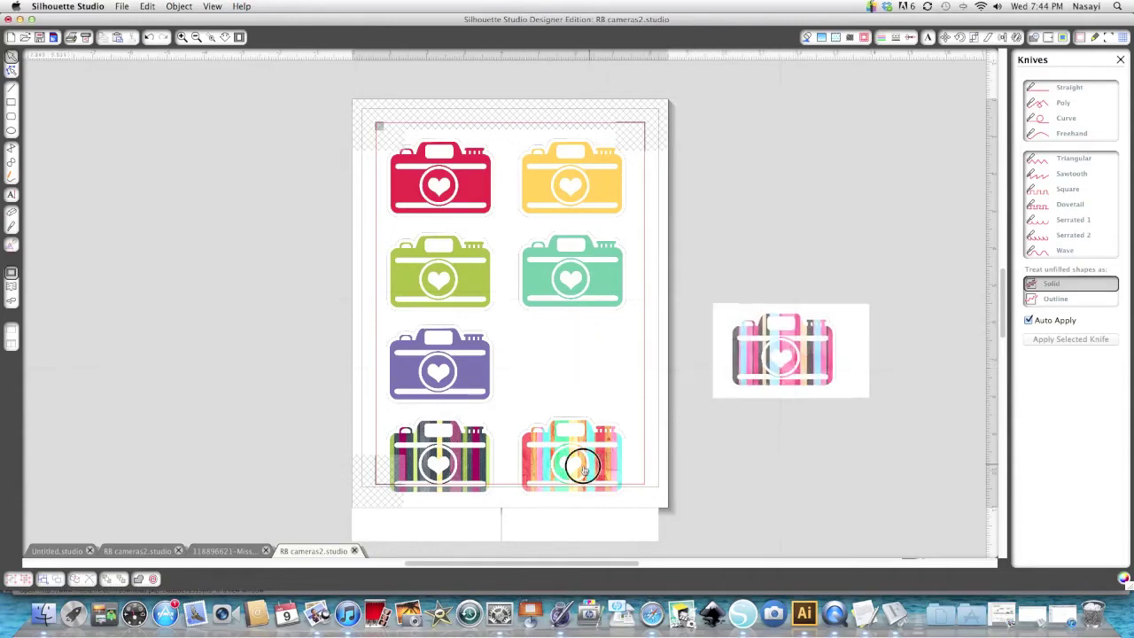
left_click_drag(582, 463, 797, 456)
left_click_drag(478, 476, 849, 467)
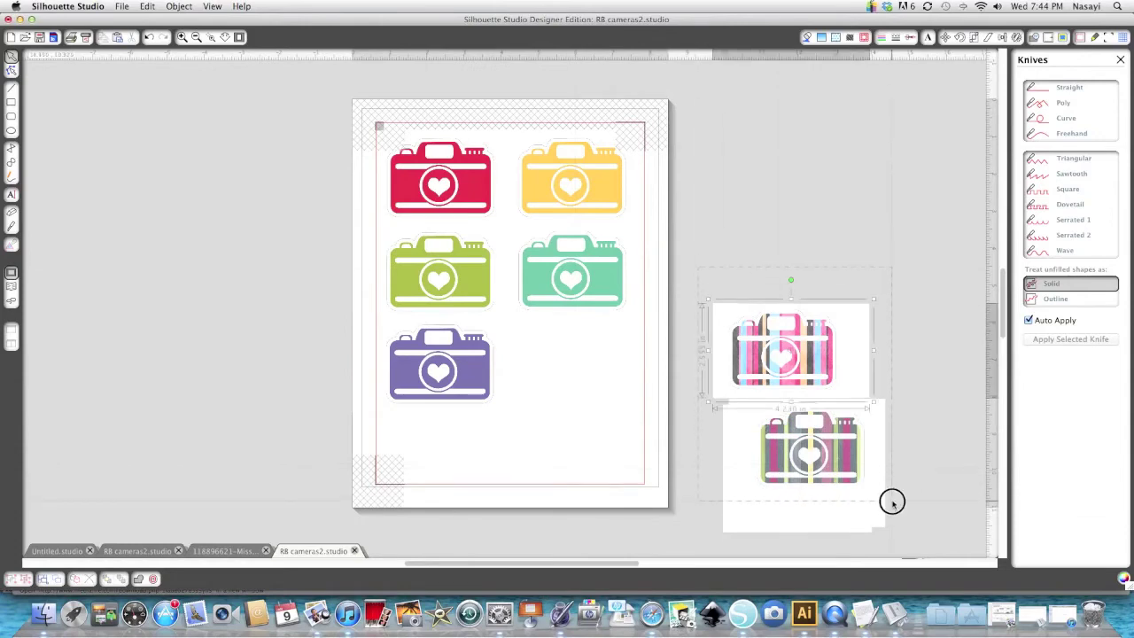
left_click_drag(888, 499, 899, 529)
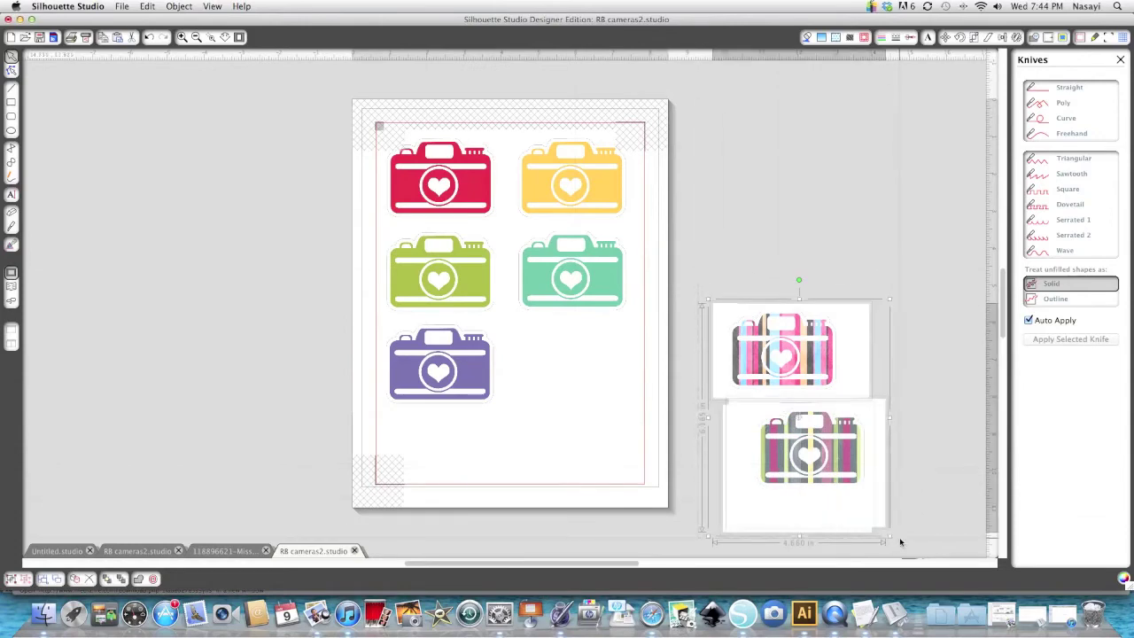
key("Delete")
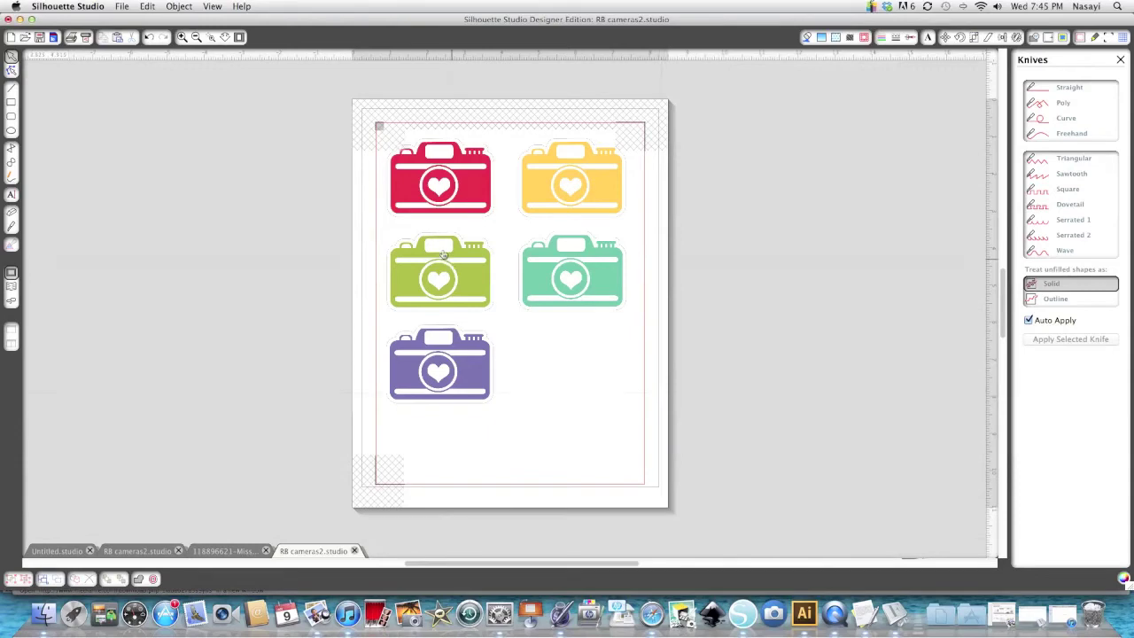
Shift the teal, yellow, red, green and purple cameras slightly down the page
left_click_drag(548, 264, 548, 277)
left_click_drag(443, 253, 445, 269)
left_click_drag(450, 370, 452, 384)
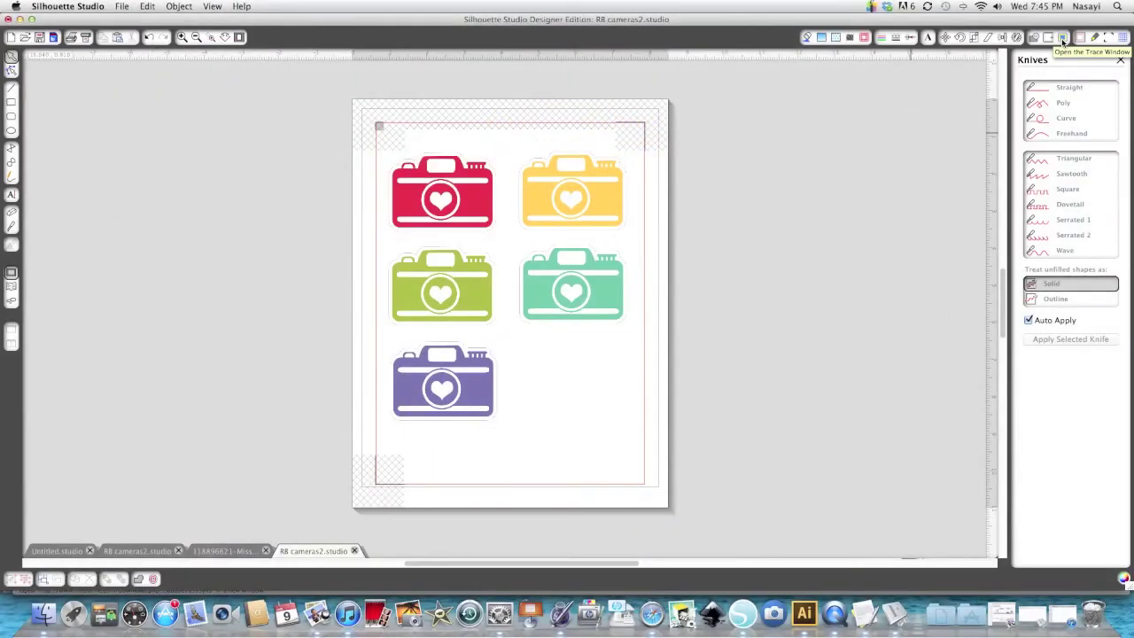
Mark the teal camera as the trace area, raise the High Pass Filter, and trace its outer edge
left_click(1063, 42)
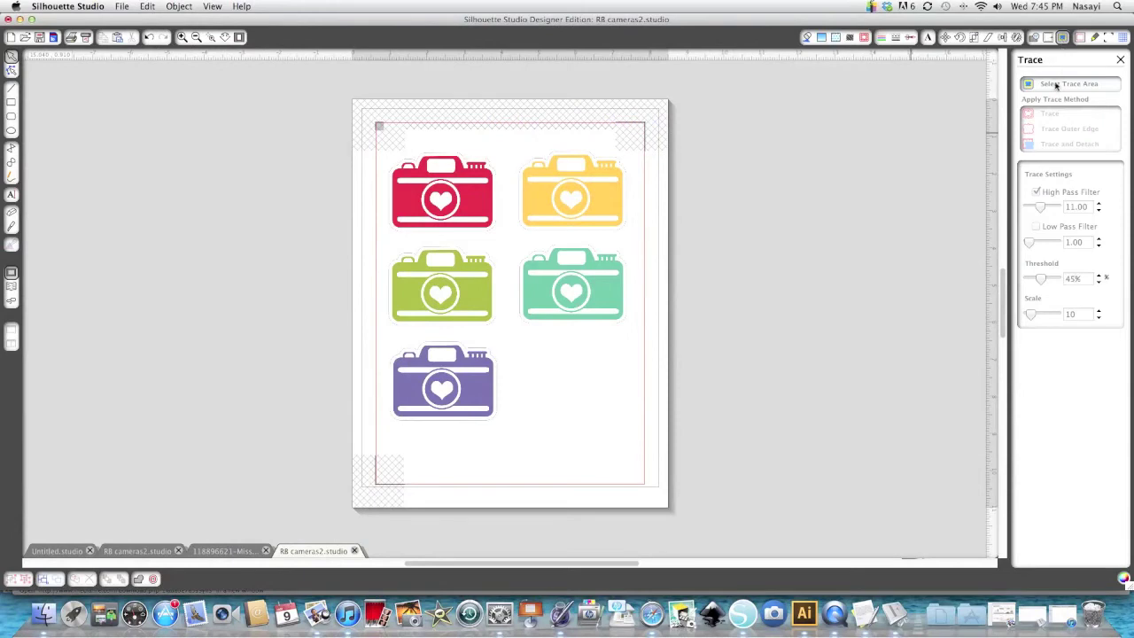
left_click(1054, 85)
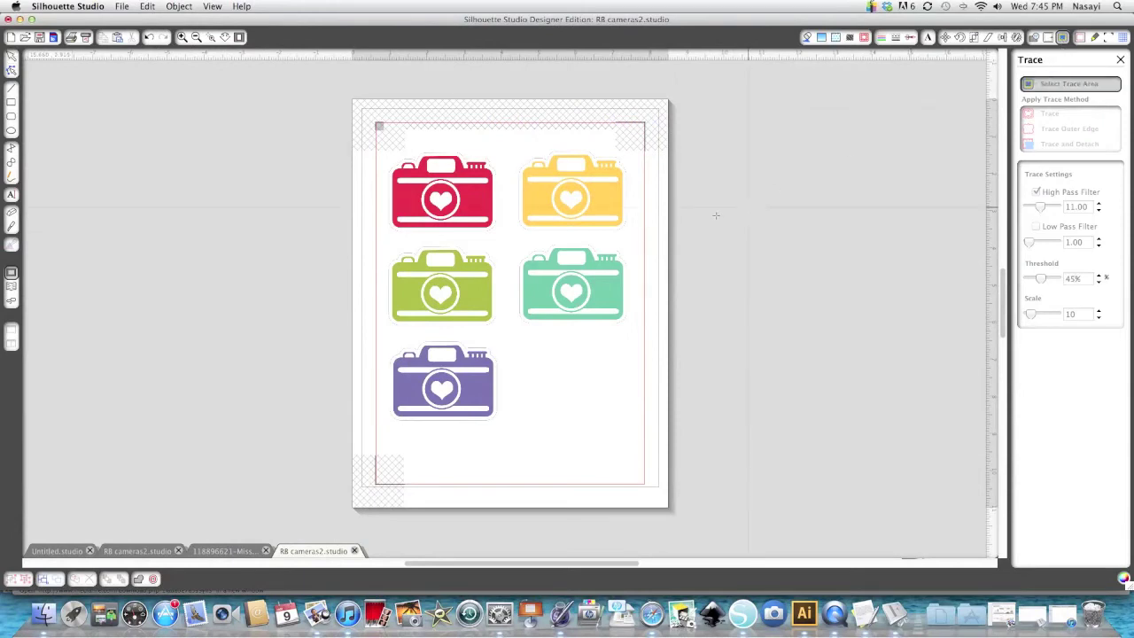
left_click_drag(511, 238, 635, 334)
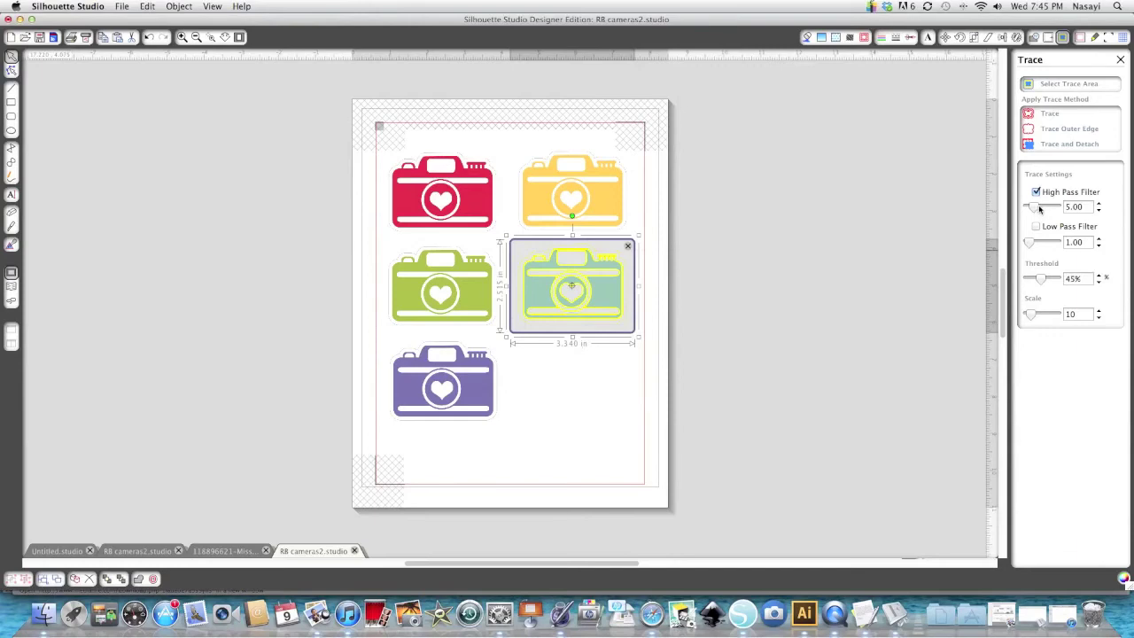
left_click_drag(1032, 207, 1057, 208)
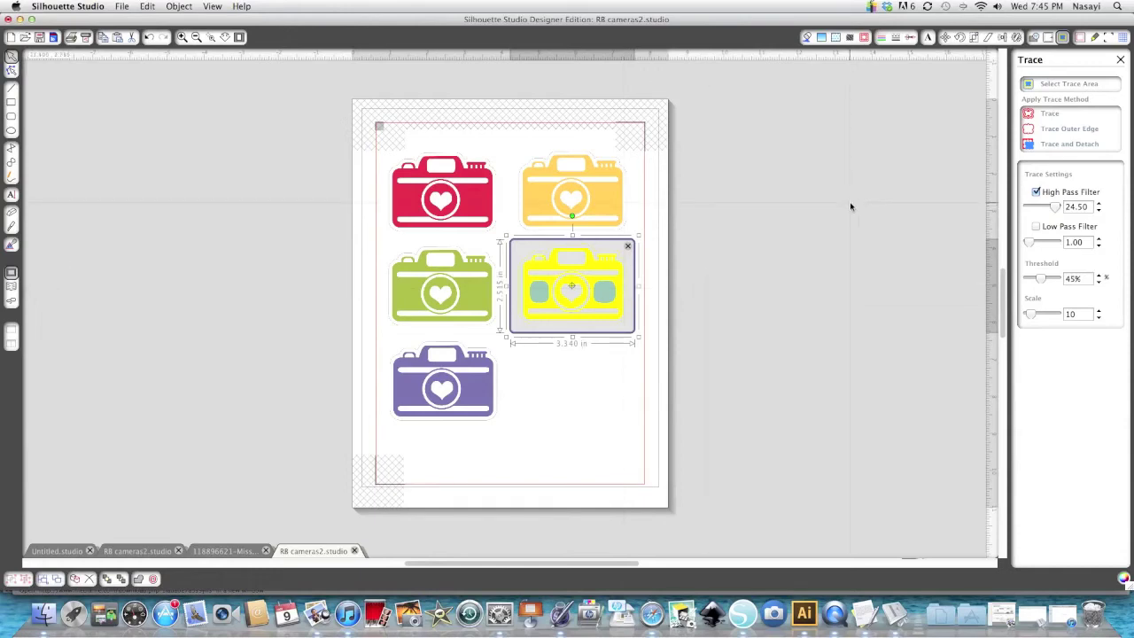
left_click(1052, 129)
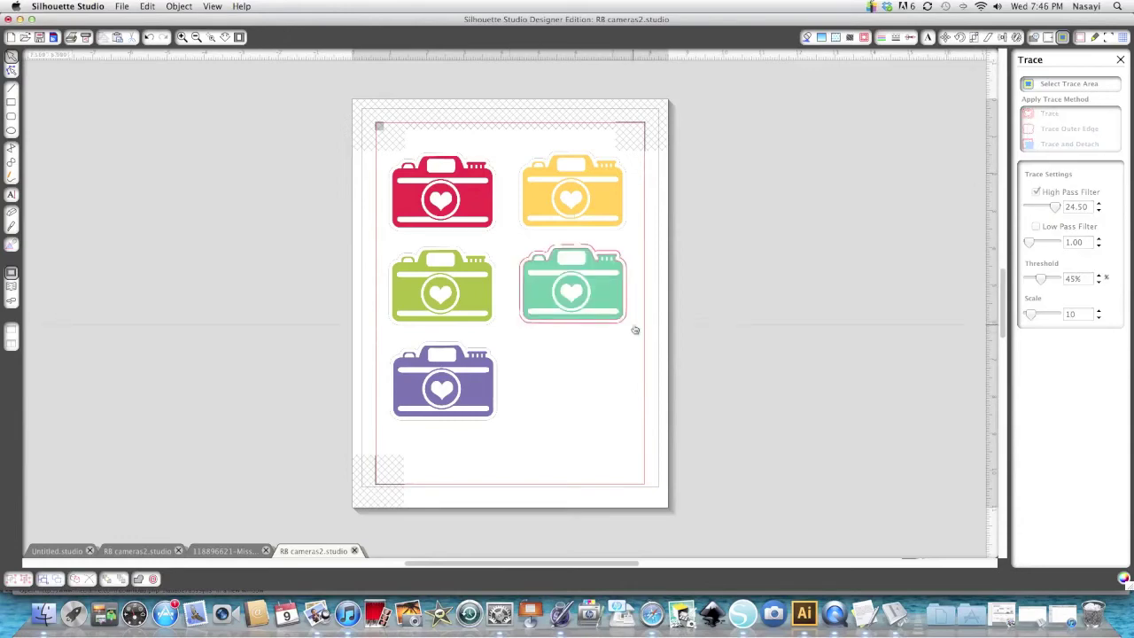
Retrace the teal camera with a lower High Pass Filter, then place an outline copy over the purple camera
mouse_move(589, 302)
left_mouse_down()
mouse_move(585, 357)
mouse_move(679, 314)
left_mouse_up()
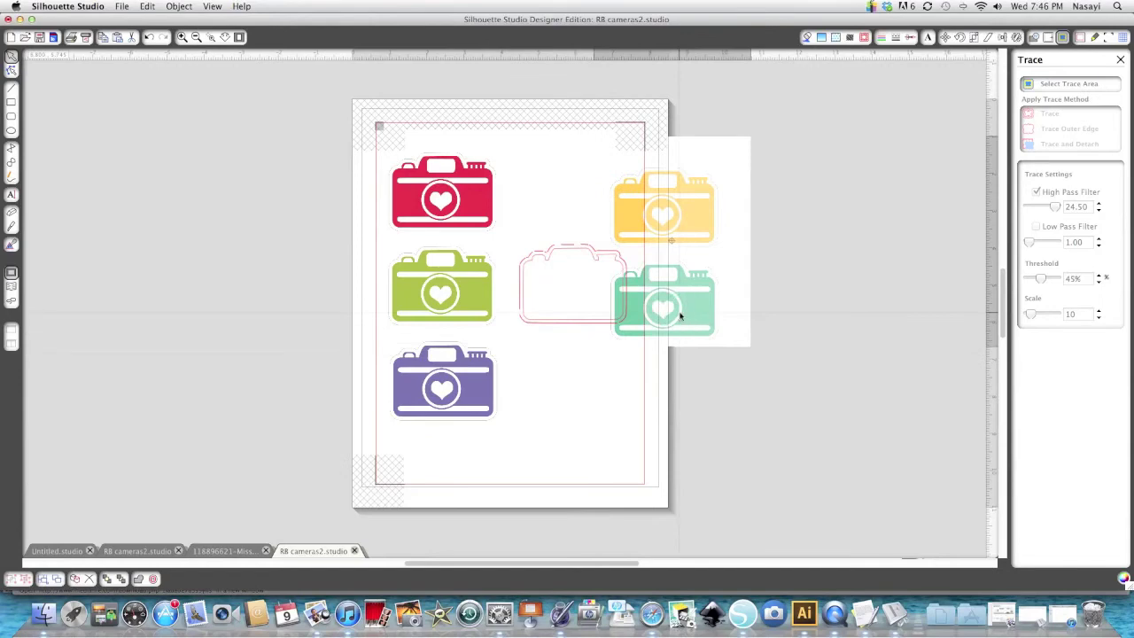
key("super+z")
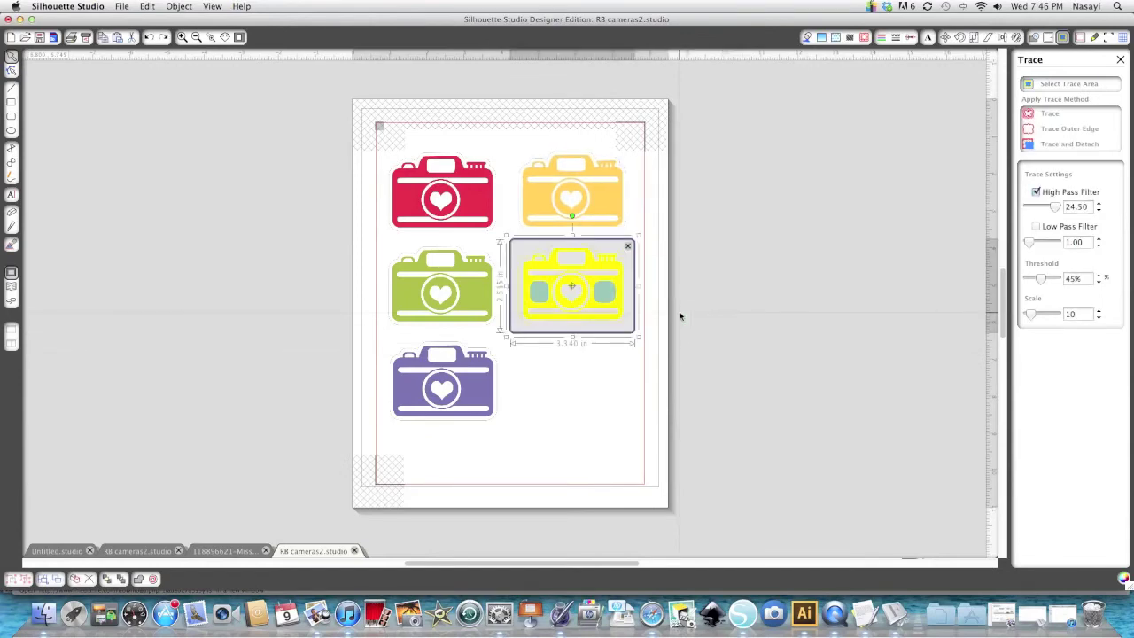
left_click_drag(1058, 210, 1045, 209)
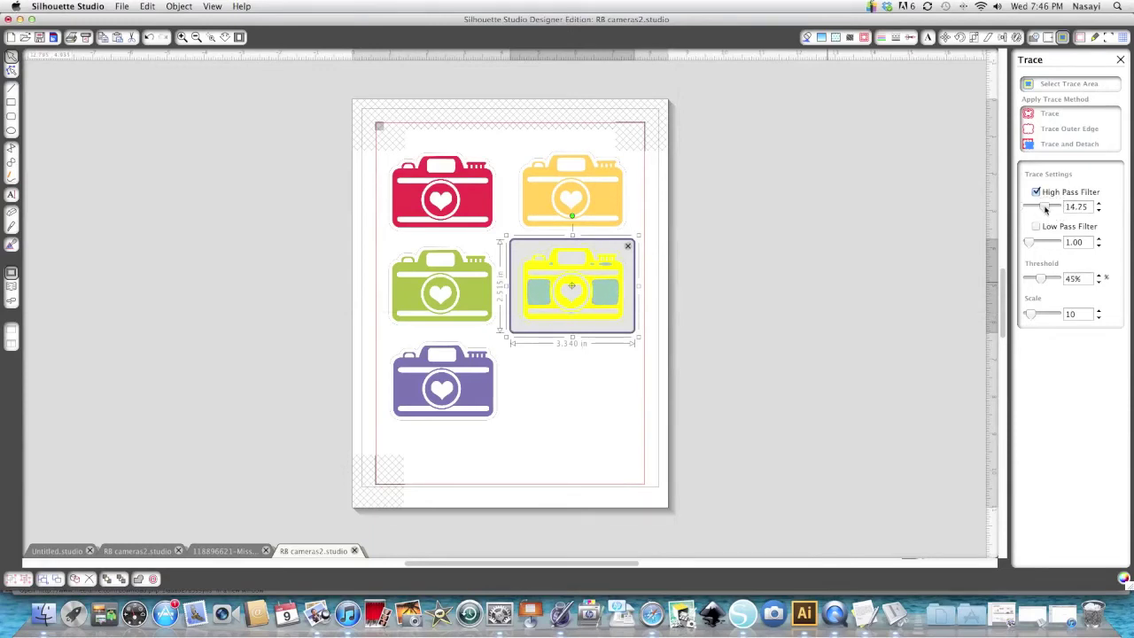
left_click(1070, 130)
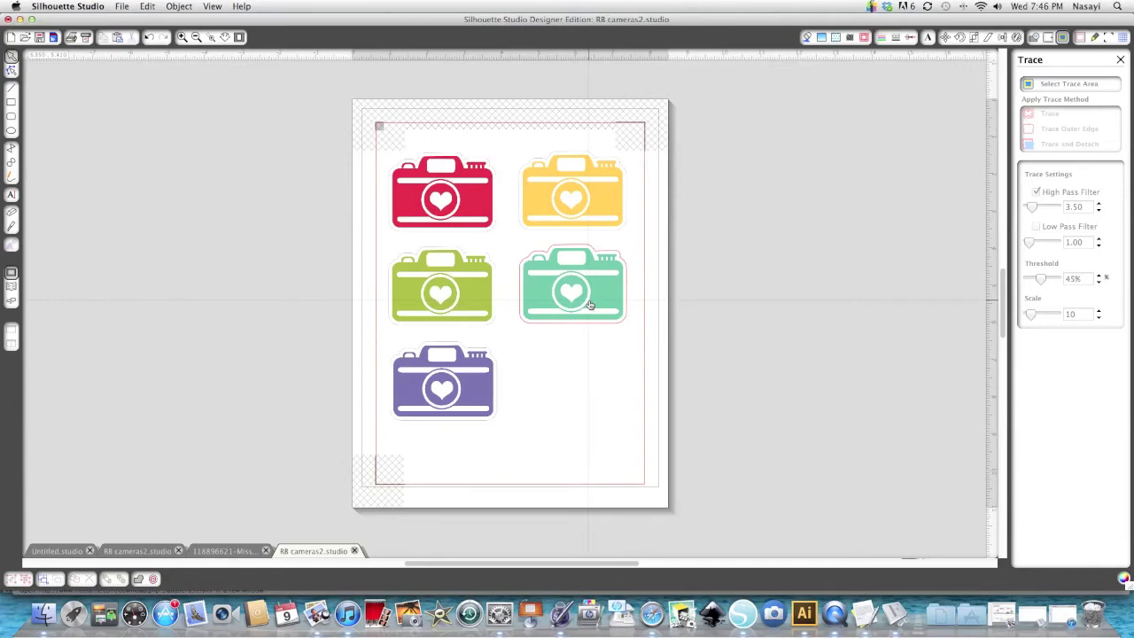
mouse_move(589, 303)
left_mouse_down()
mouse_move(644, 317)
mouse_move(726, 311)
mouse_move(711, 296)
mouse_move(579, 286)
left_mouse_up()
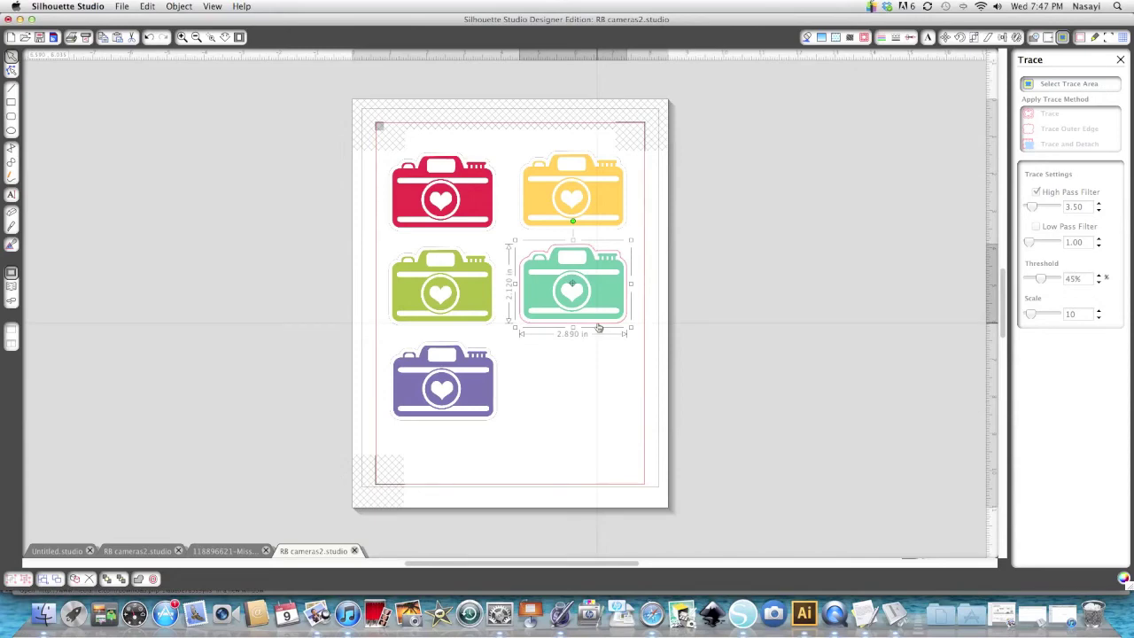
left_click_drag(576, 303, 462, 424)
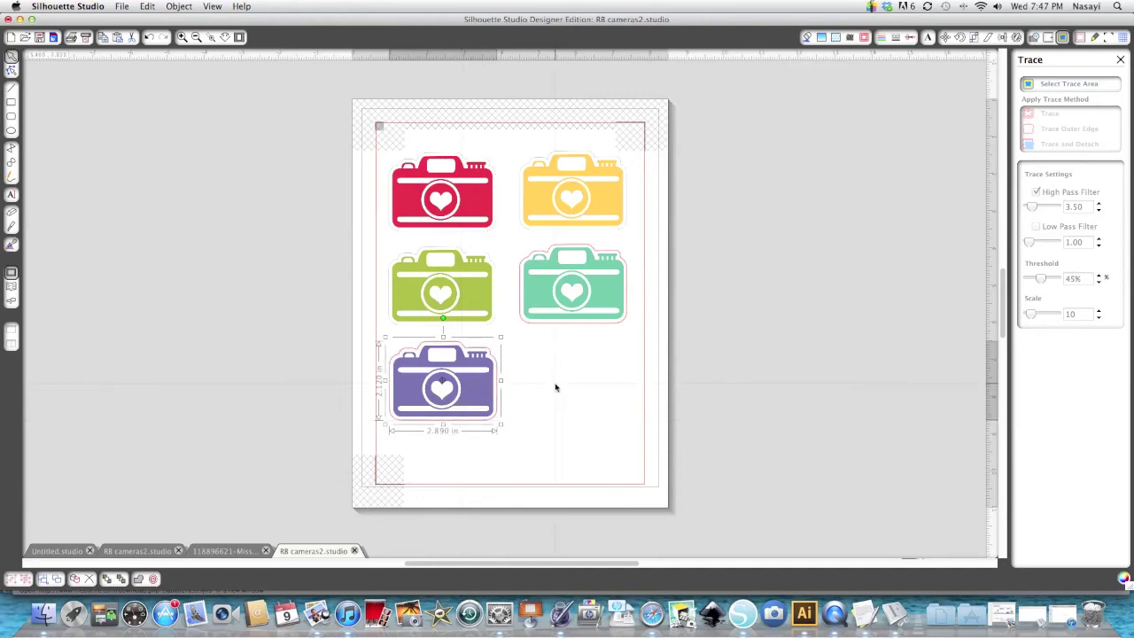
Paste outline copies around the red and green cameras, then marquee-select all five cameras
key("super+v")
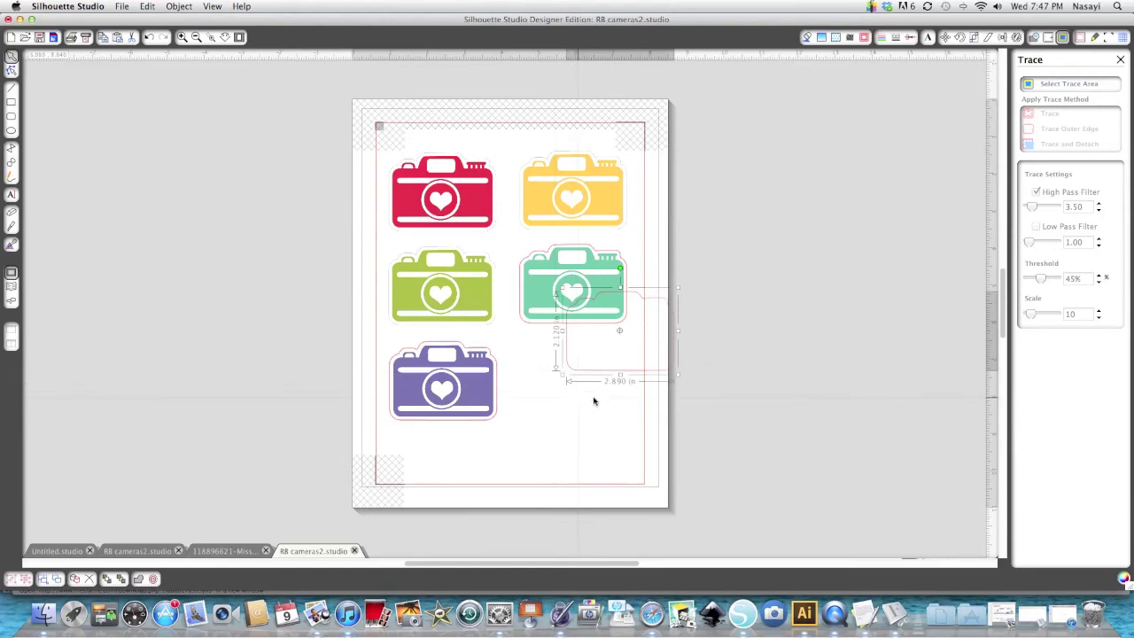
left_click_drag(602, 378, 413, 223)
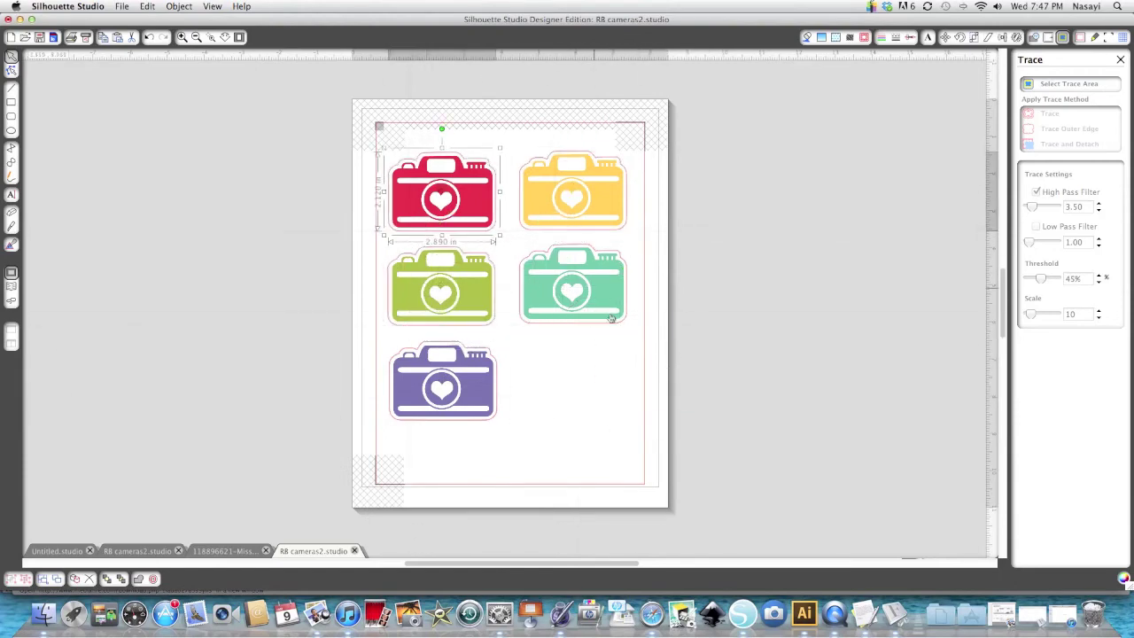
left_click(660, 354)
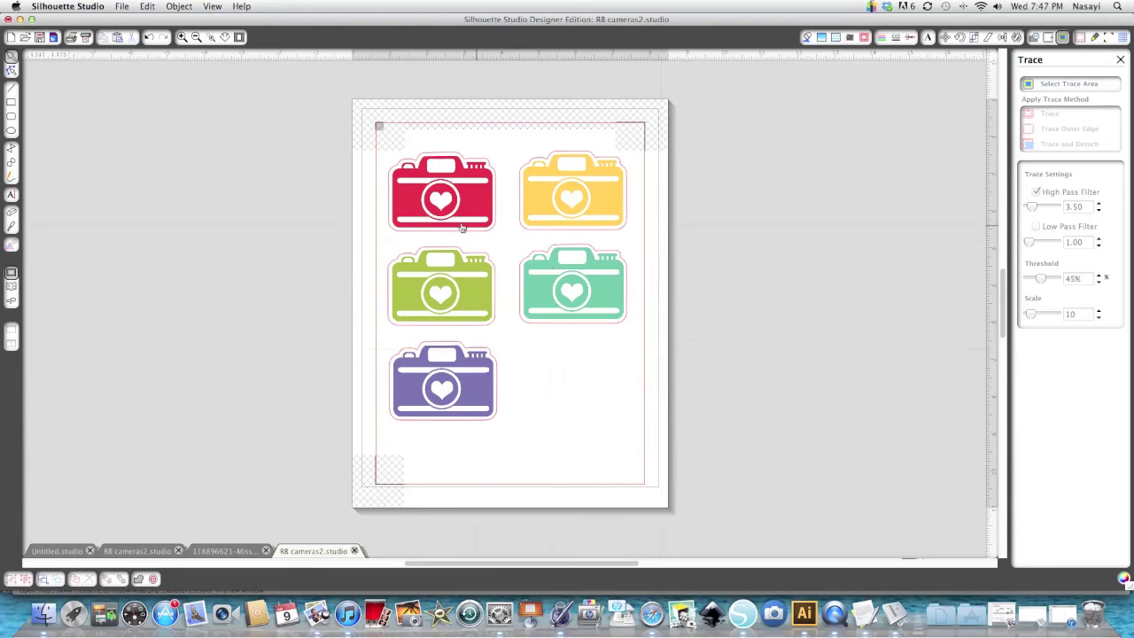
left_click_drag(355, 156, 592, 353)
key("super+z")
left_click_drag(303, 111, 696, 462)
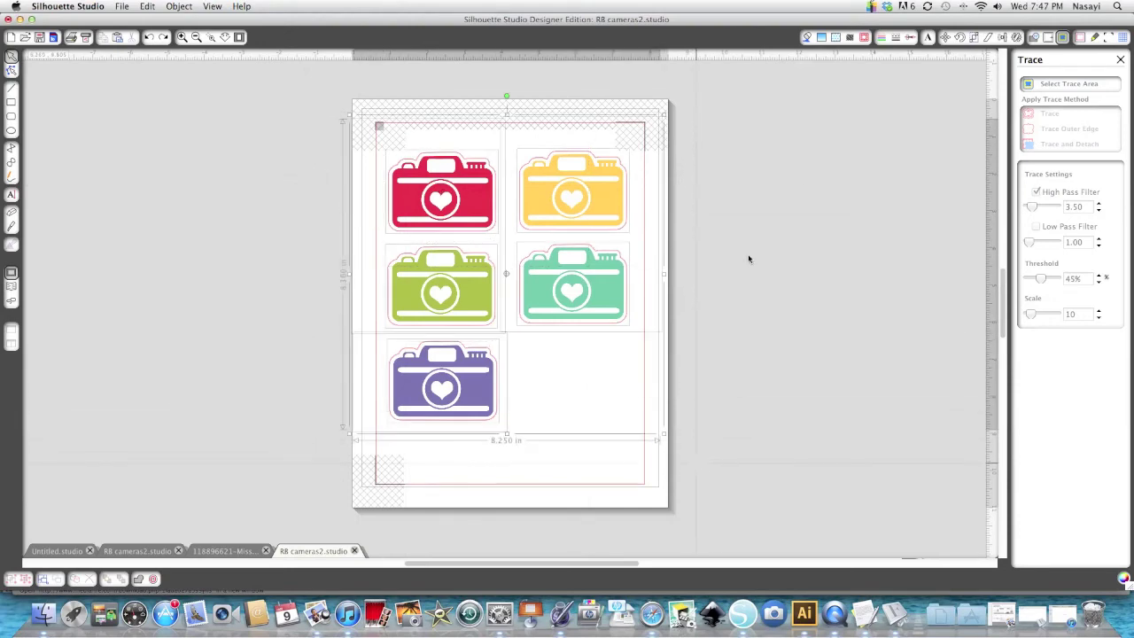
Switch to the Cut Style view, check the red cut lines on all five cameras, then deselect
left_click(908, 38)
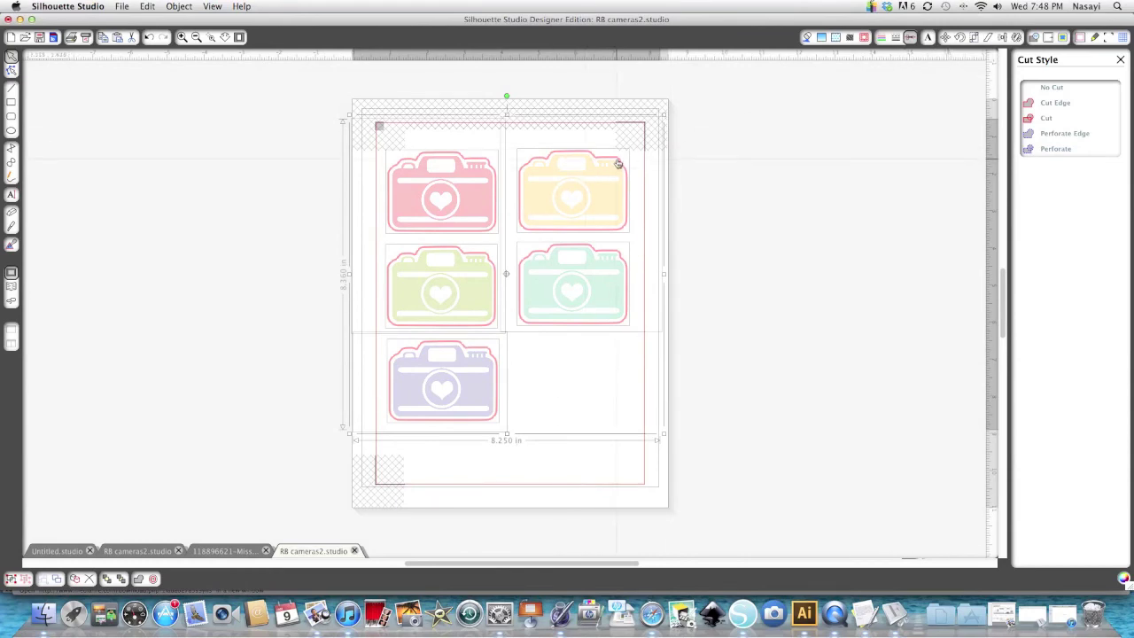
left_click(882, 38)
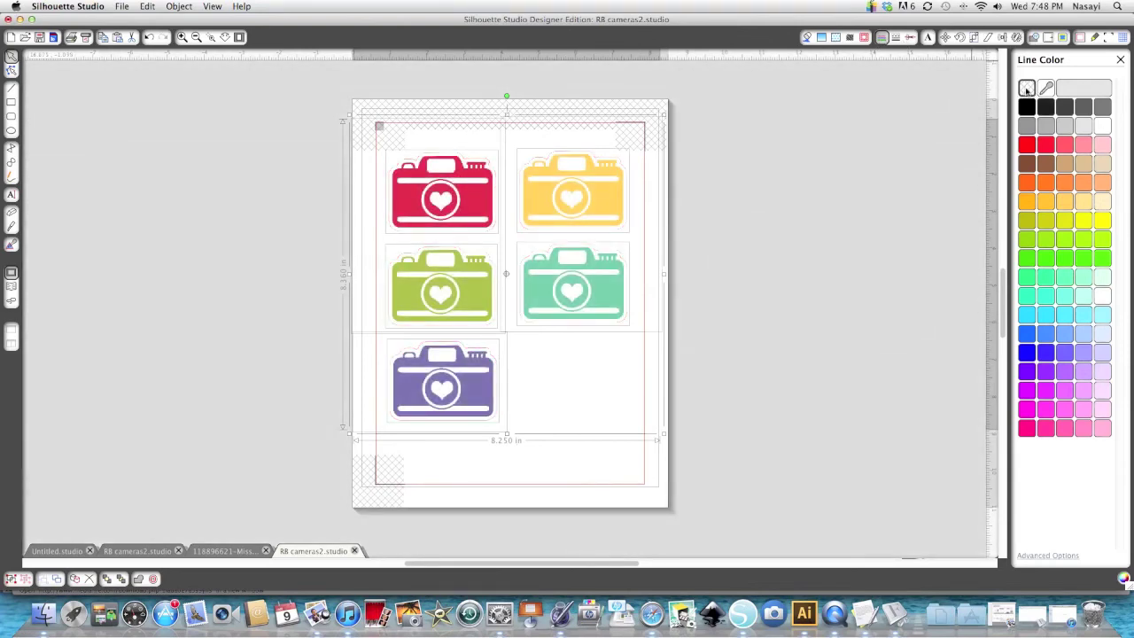
left_click(909, 38)
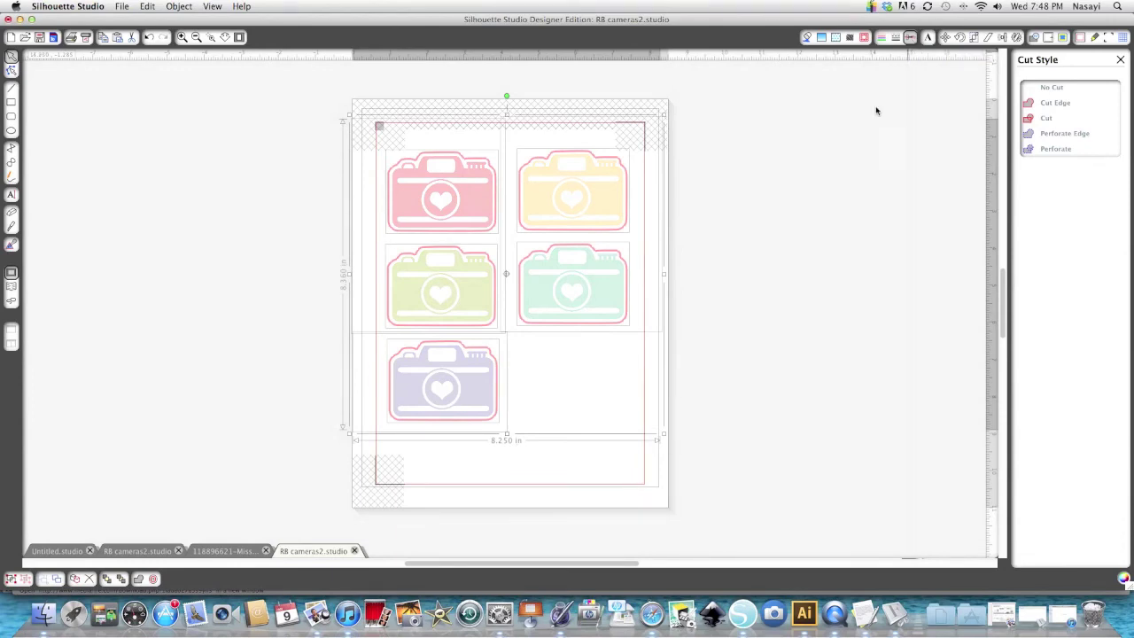
left_click(823, 205)
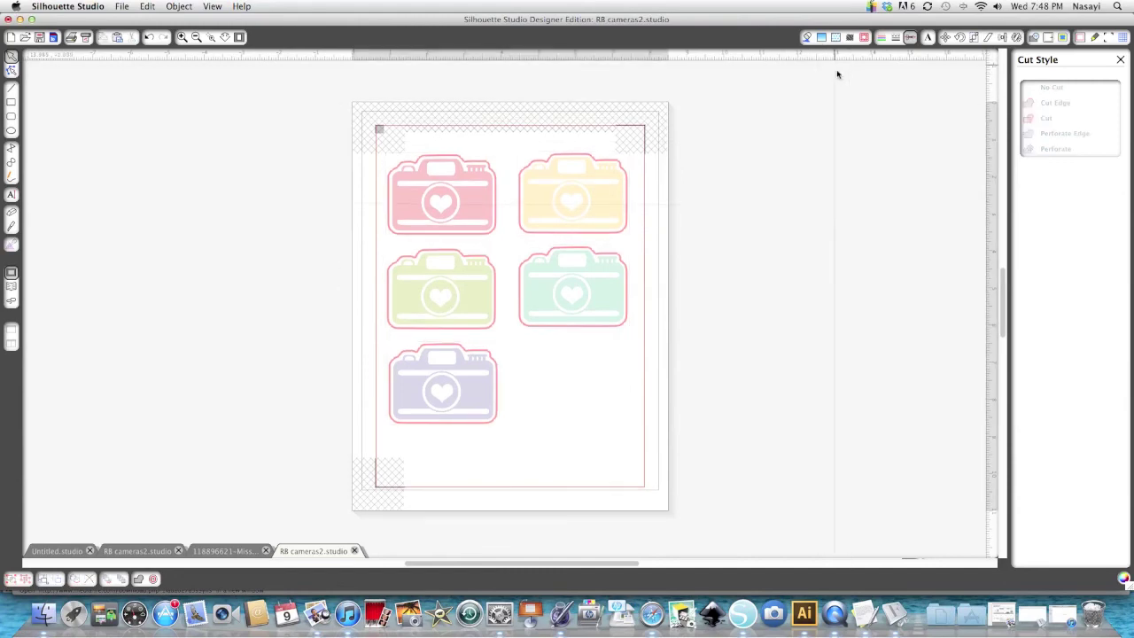